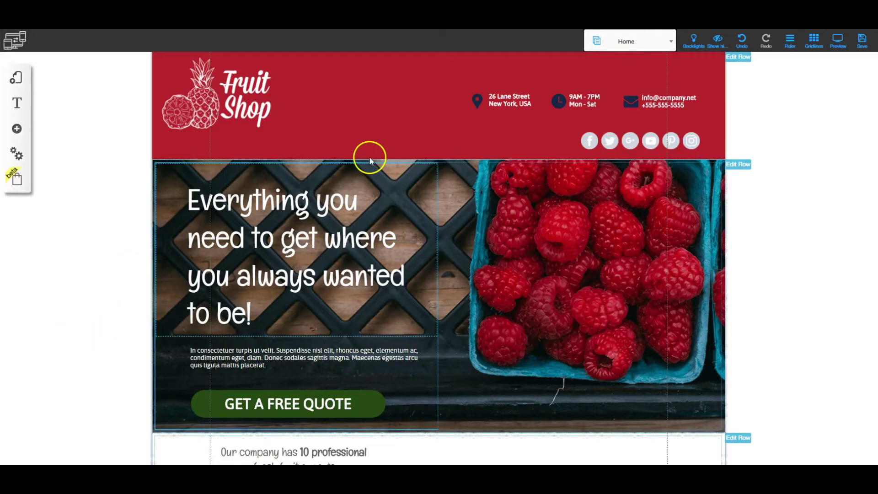
Scroll down the Home page past the hero and services to the Contact Us form and blue footer row.
scroll(417, 329, "down", 20)
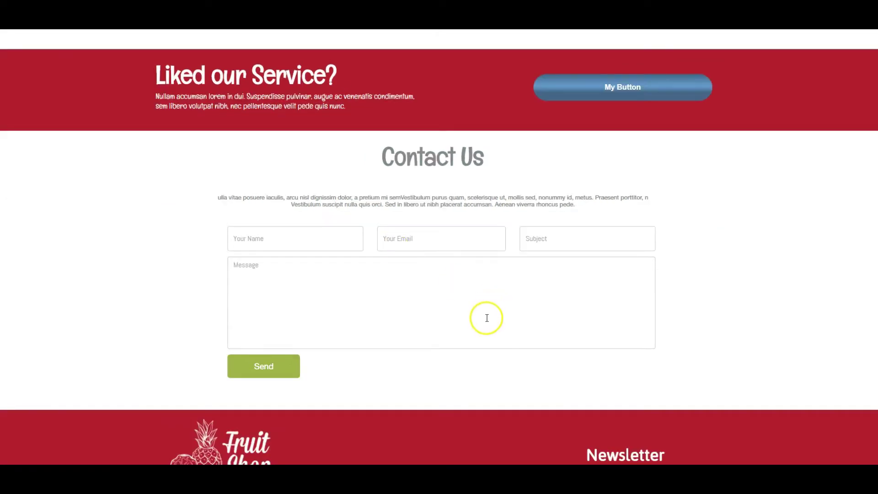
scroll(487, 317, "down", 3)
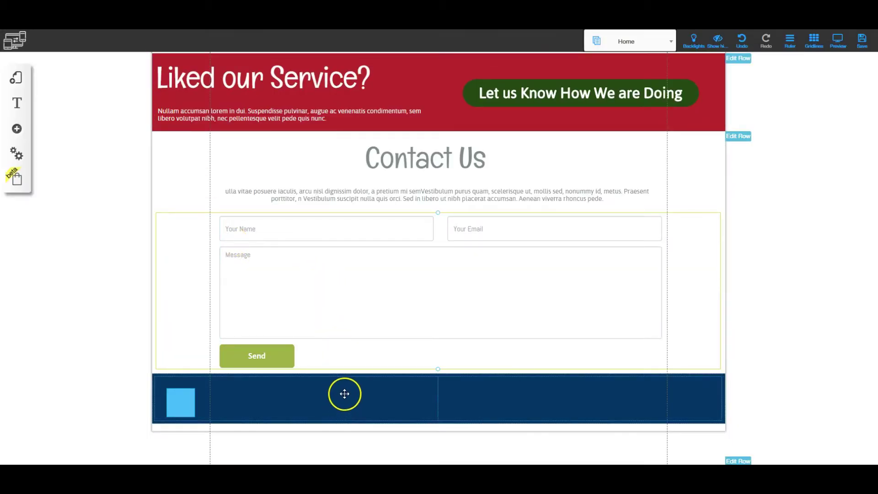
Move the light-blue square up into the Contact Us row and bring up the footer's Rows configuration.
left_click_drag(174, 402, 184, 316)
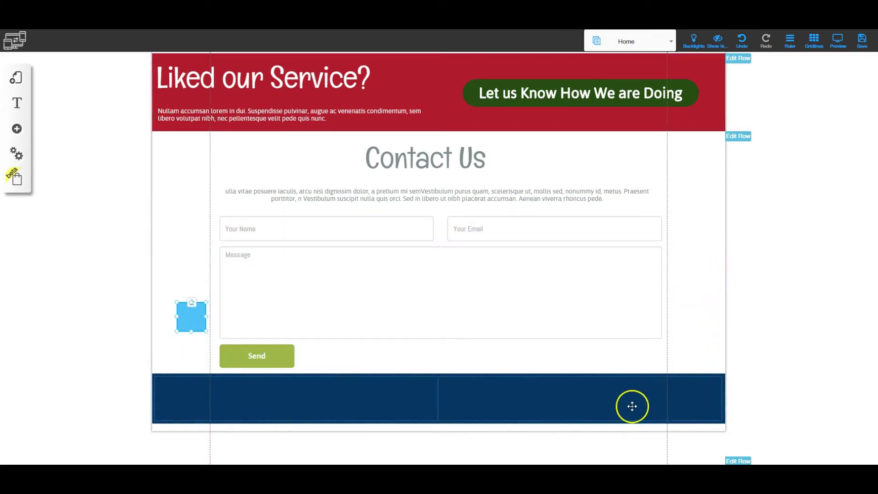
left_click(723, 397)
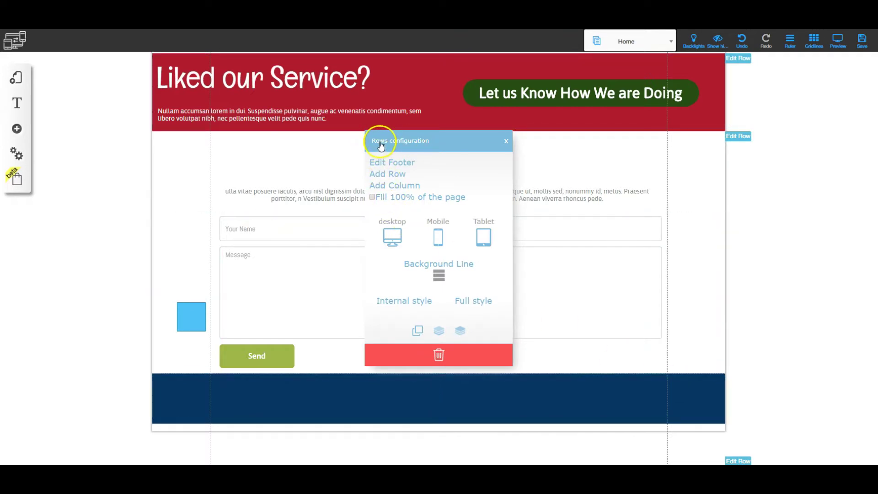
Give the footer row a solid #B01A2D crimson background, then move the blue square beside the Send button.
left_click(438, 271)
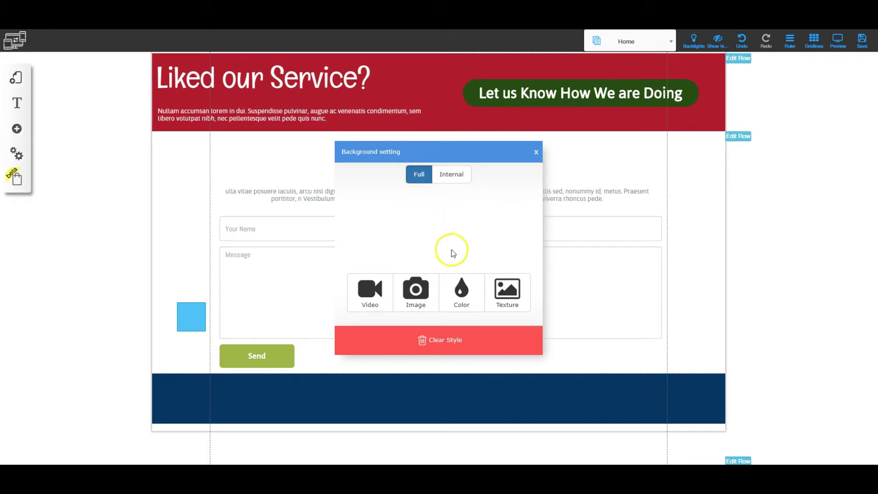
left_click(463, 293)
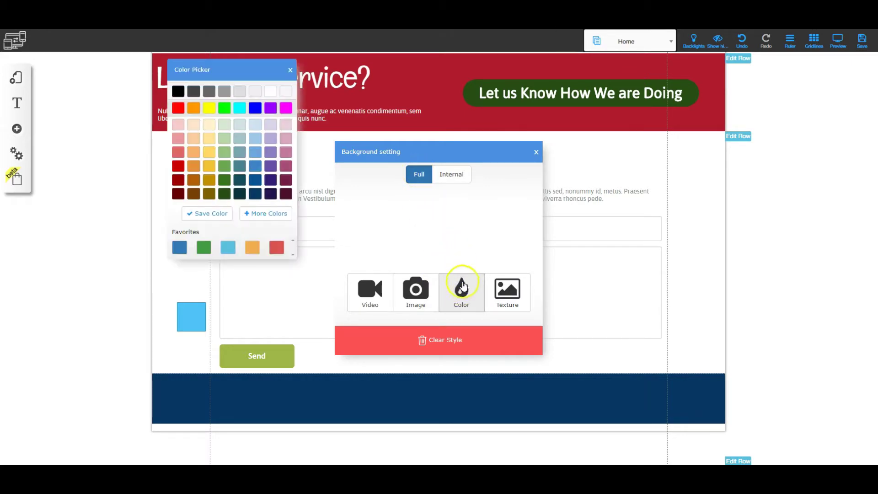
left_click(115, 463)
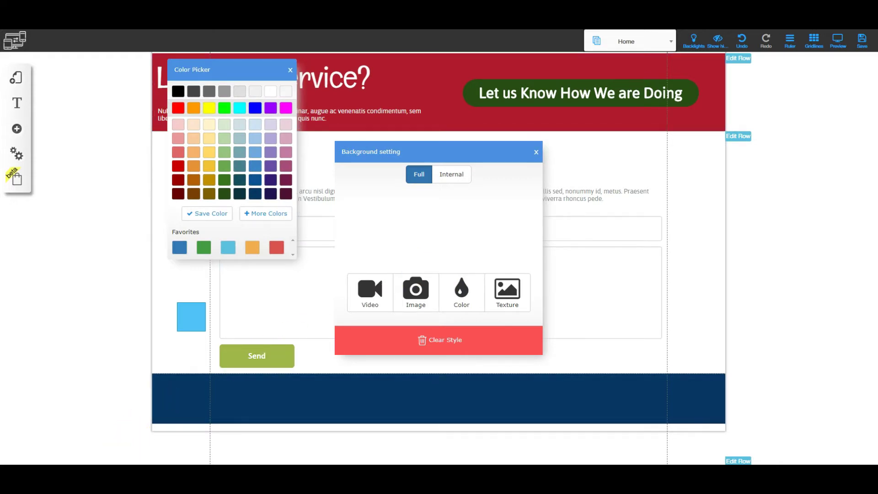
scroll(736, 182, "up", 10)
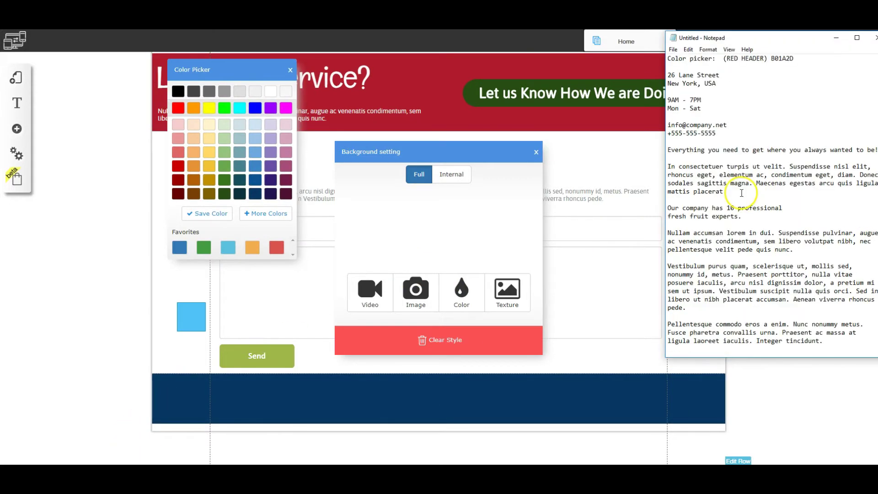
left_click_drag(779, 60, 772, 60)
key("ctrl+c")
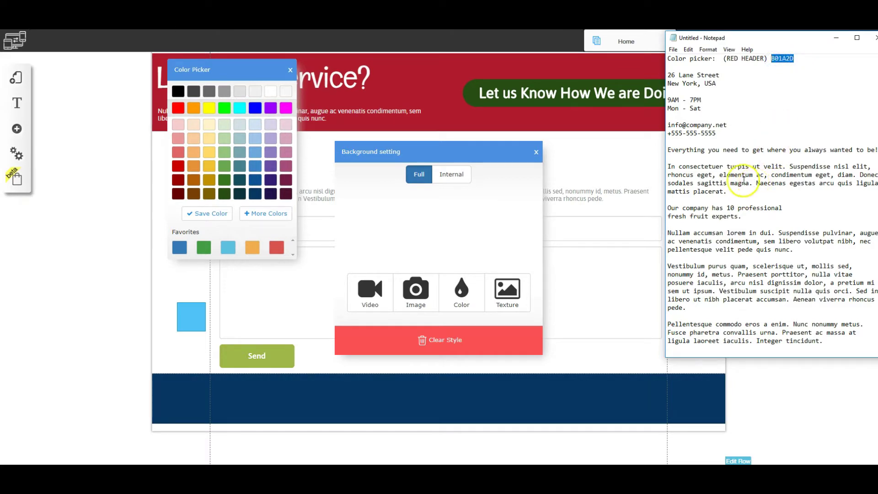
left_click(263, 213)
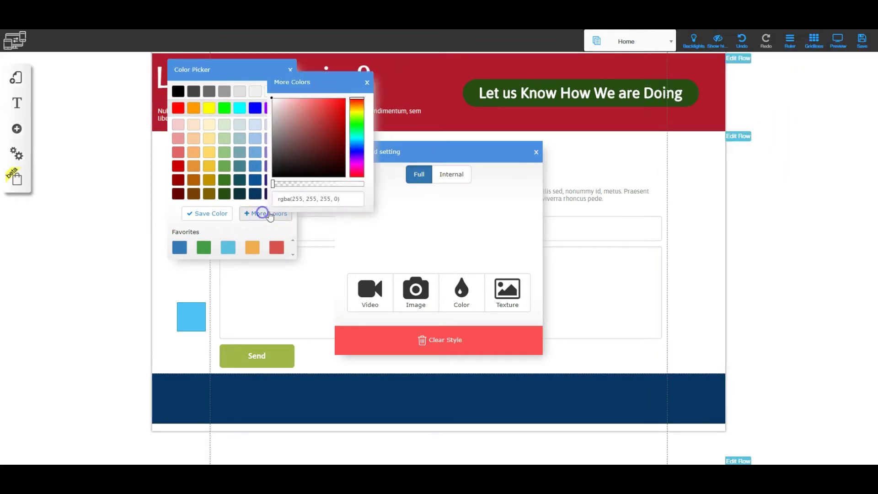
left_click_drag(346, 198, 274, 200)
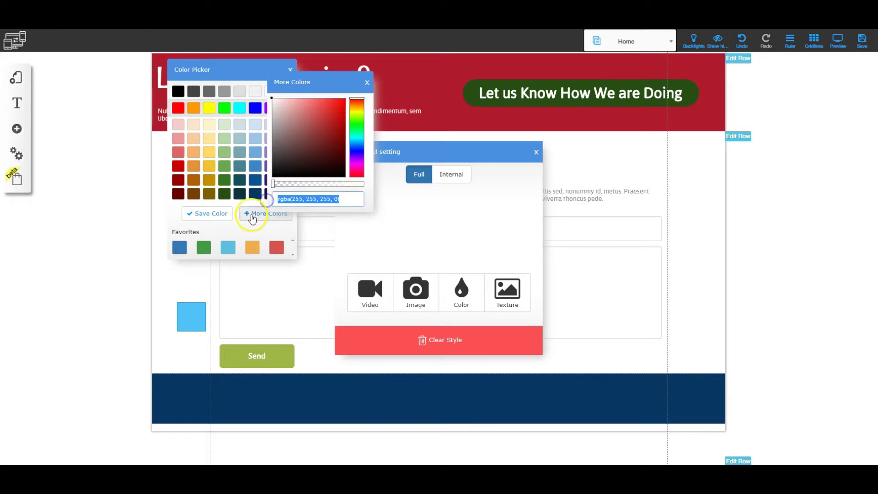
key("ctrl+v")
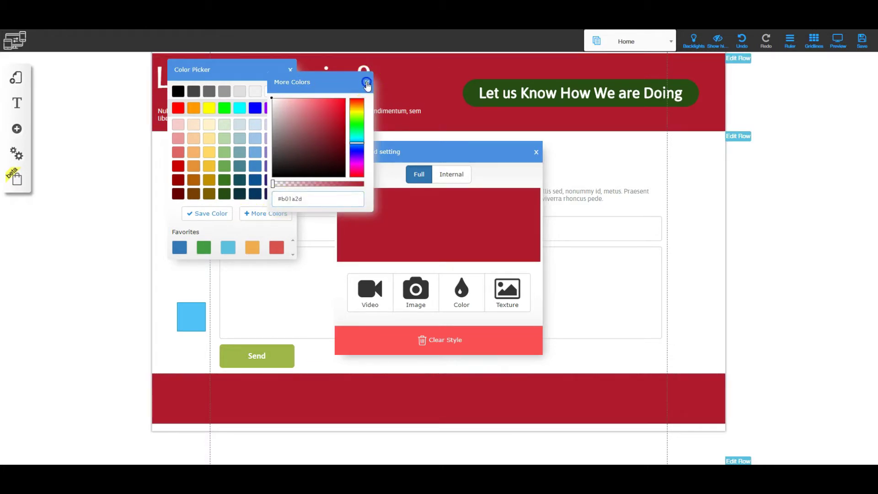
left_click(367, 82)
left_click(290, 70)
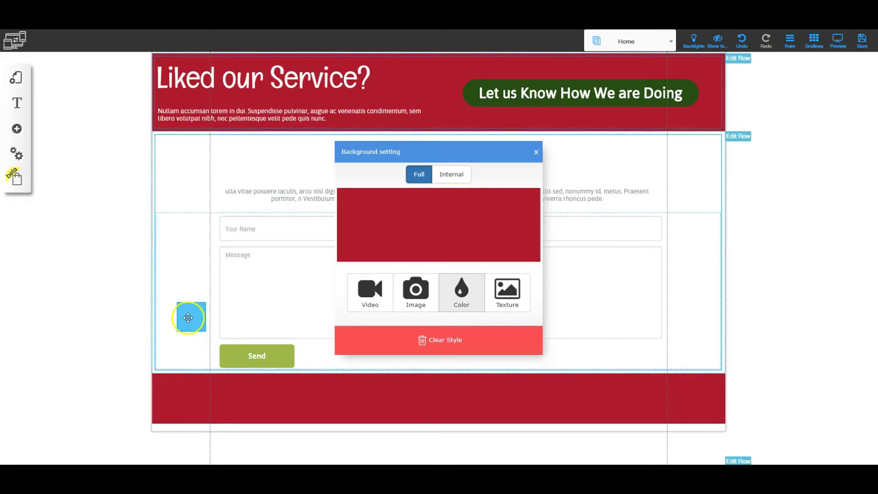
left_click_drag(189, 316, 696, 322)
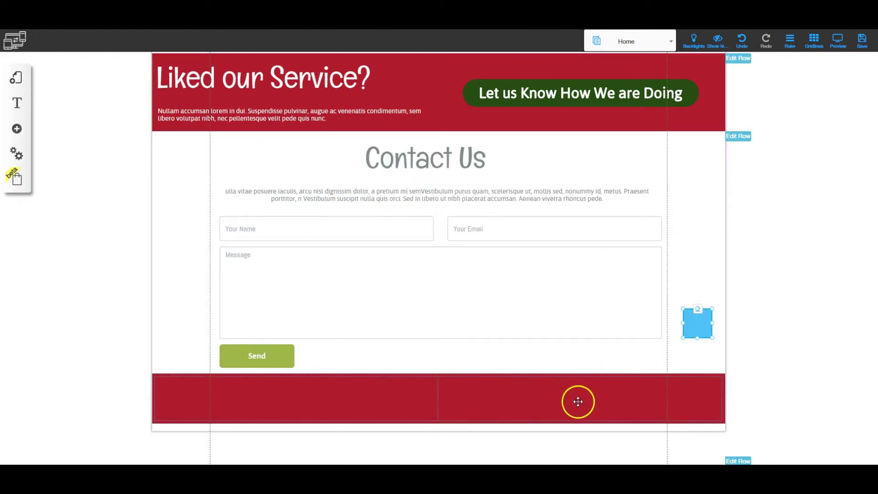
Add columns to the red footer row until it has four columns.
left_click(574, 399)
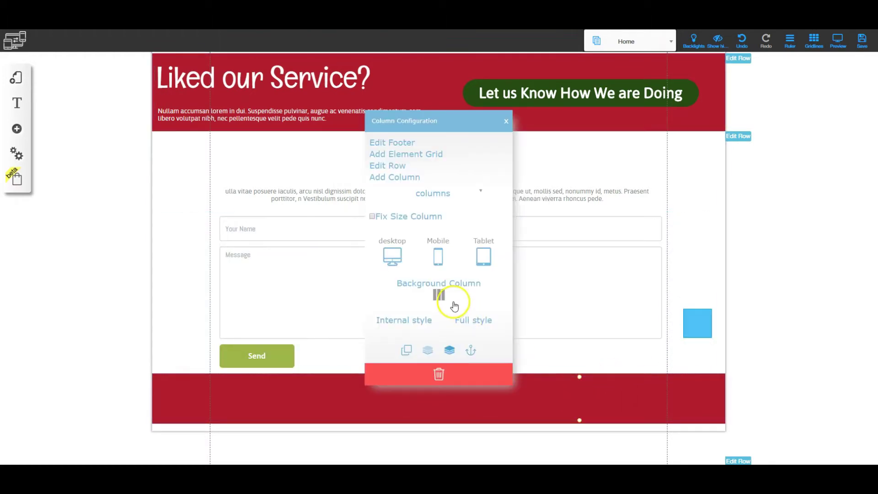
left_click(399, 178)
left_click(603, 398)
scroll(604, 398, "down", 1)
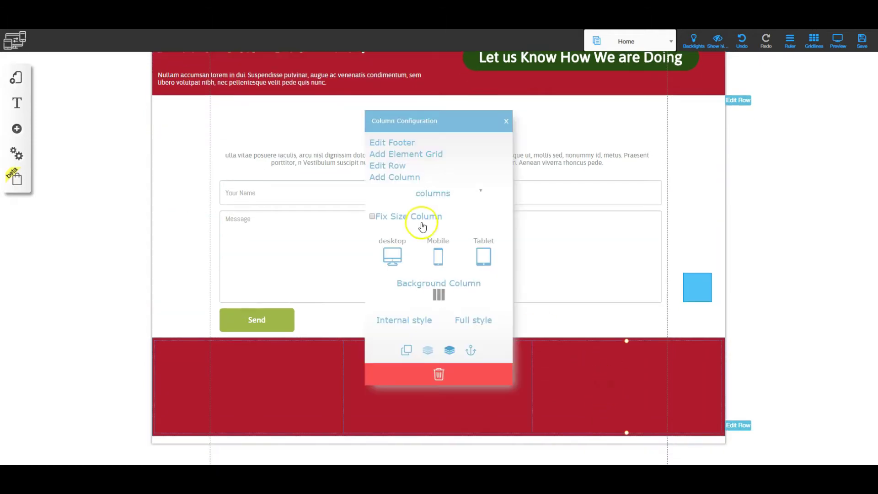
left_click(401, 179)
Drag the light-blue square down into the footer's first column.
left_click_drag(696, 286, 610, 392)
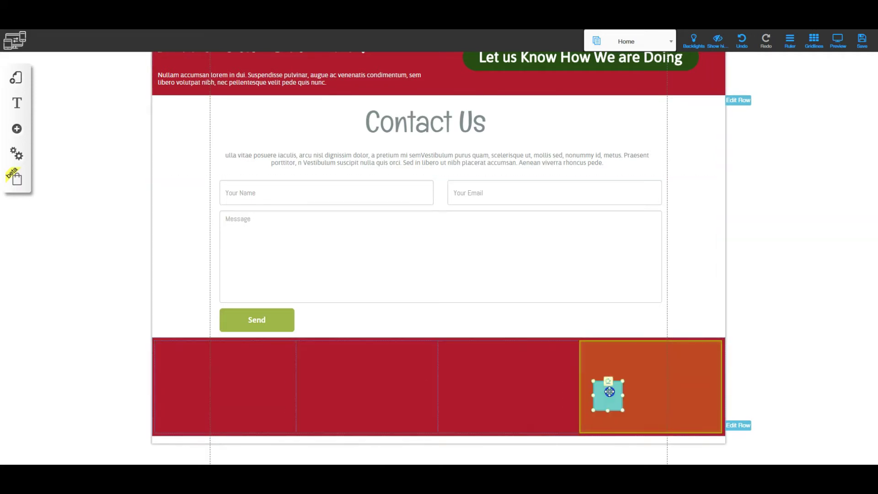
left_click_drag(610, 392, 261, 382)
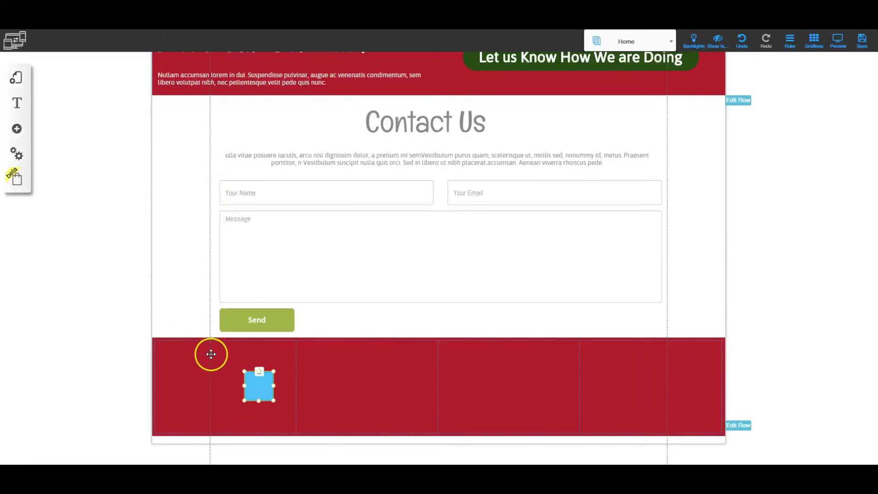
left_click(257, 382)
mouse_move(263, 382)
left_mouse_down()
mouse_move(219, 366)
mouse_move(267, 377)
left_mouse_up()
left_click(199, 389)
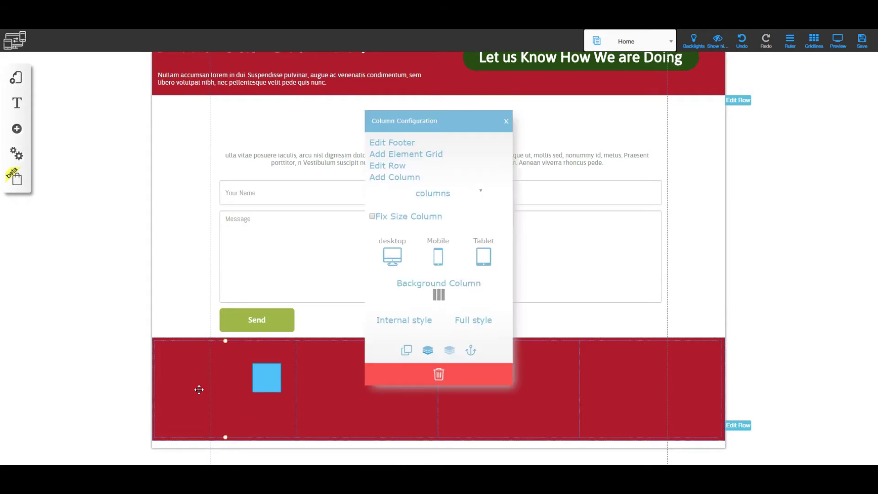
Add element grids to the first footer column and move the light-blue square into the new grid.
left_click(404, 156)
left_click(188, 405)
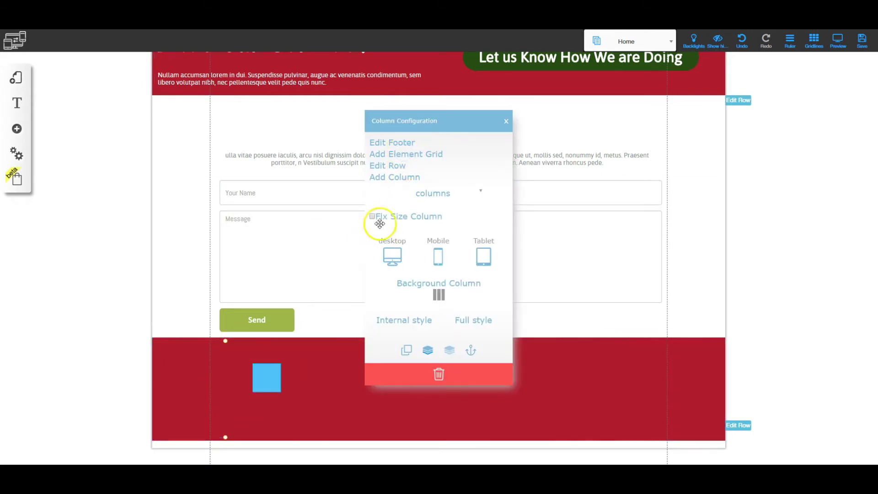
left_click(414, 155)
left_click(239, 415)
left_click_drag(267, 377, 322, 376)
Make the upper-left and lower-left footer grid cells taller.
left_click(247, 376)
left_click(227, 383)
left_click_drag(226, 385, 327, 417)
left_click(223, 419)
left_click(227, 420)
left_click_drag(226, 433, 226, 464)
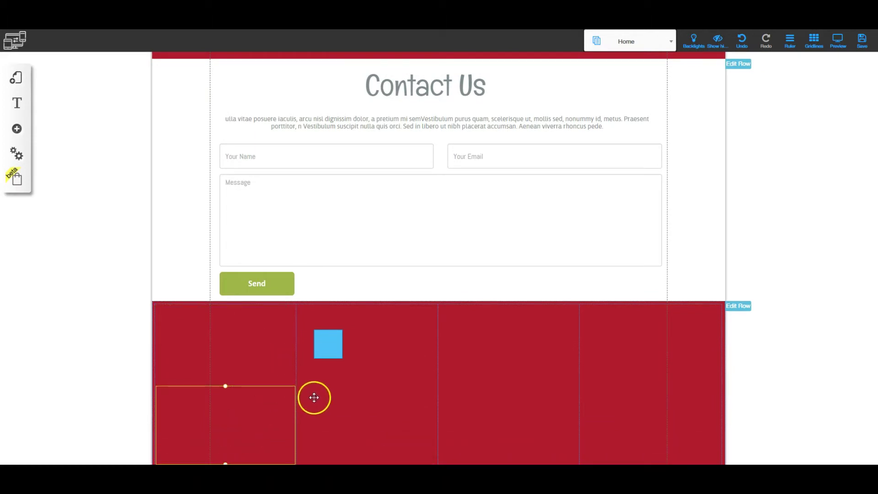
scroll(320, 353, "up", 3)
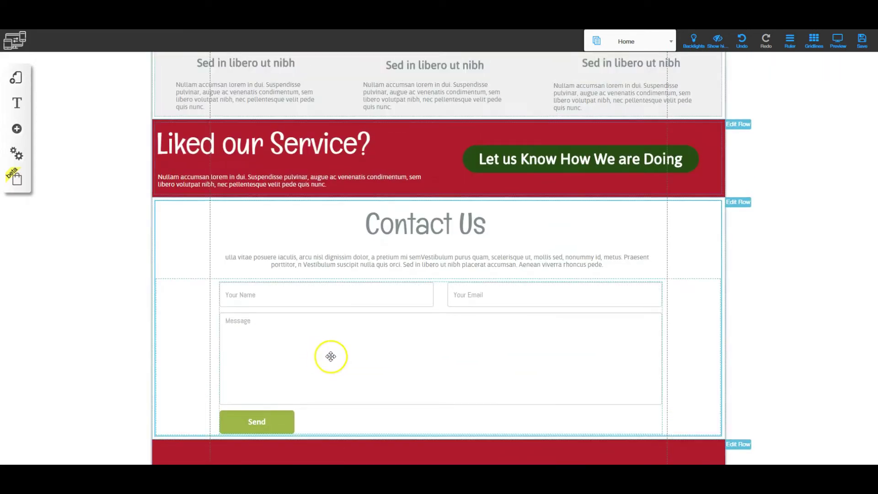
Drag the left oranges-and-pineapple photo into the footer's first column and shrink it.
scroll(332, 356, "up", 4)
left_click(288, 199)
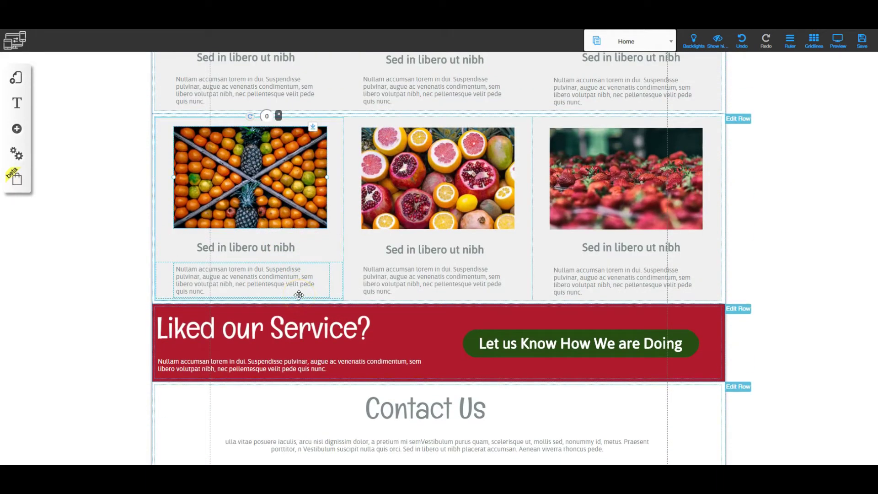
left_click_drag(302, 179, 352, 387)
scroll(327, 267, "down", 7)
left_click_drag(313, 84, 331, 371)
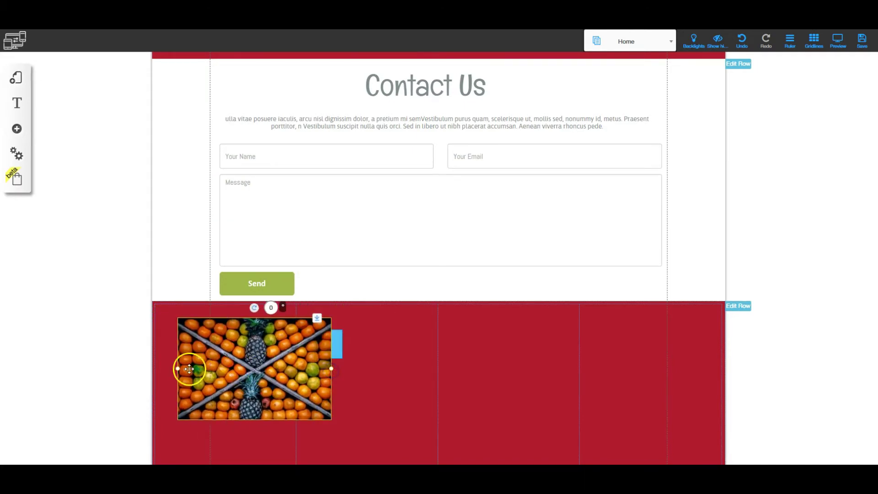
left_click_drag(177, 369, 254, 371)
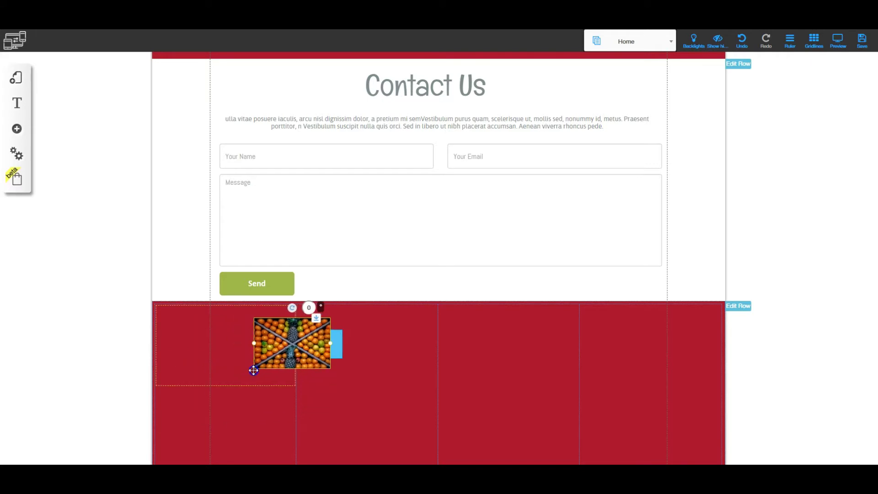
left_click_drag(307, 357, 235, 353)
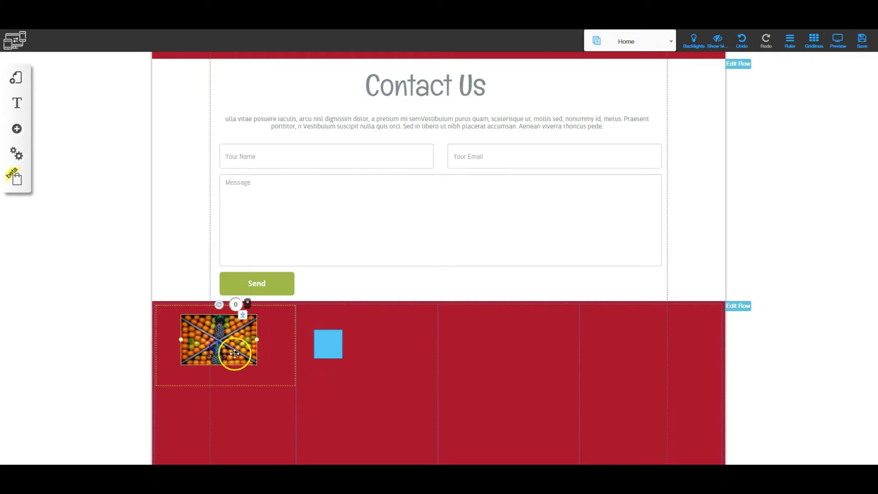
left_click(217, 344)
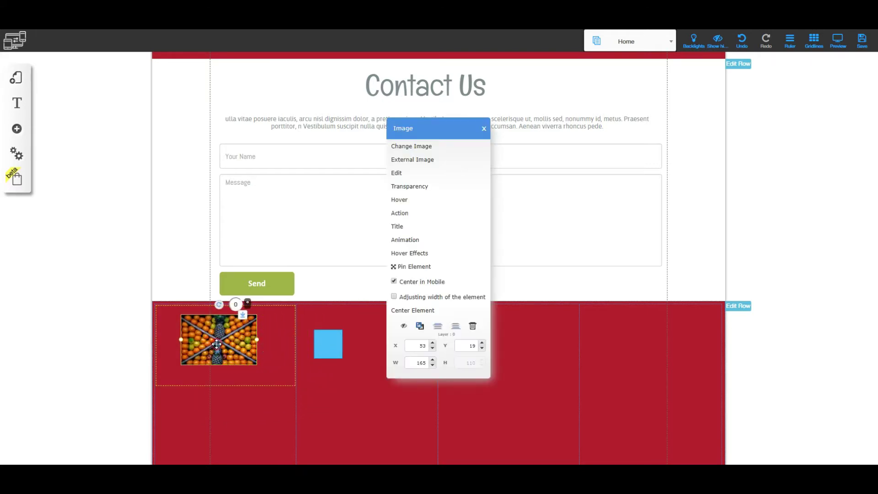
Replace the footer image with the Fruit Shop logo from the quick-start Digital Files folder.
left_click(414, 146)
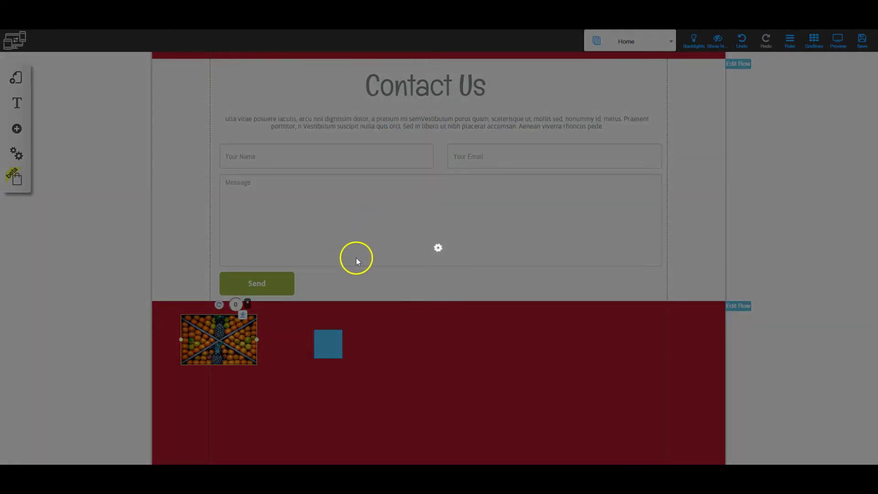
scroll(249, 288, "down", 3)
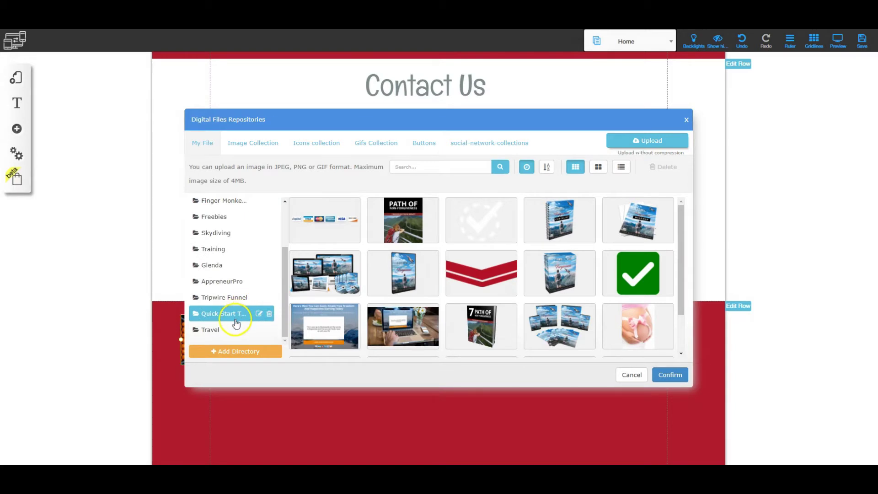
left_click(235, 320)
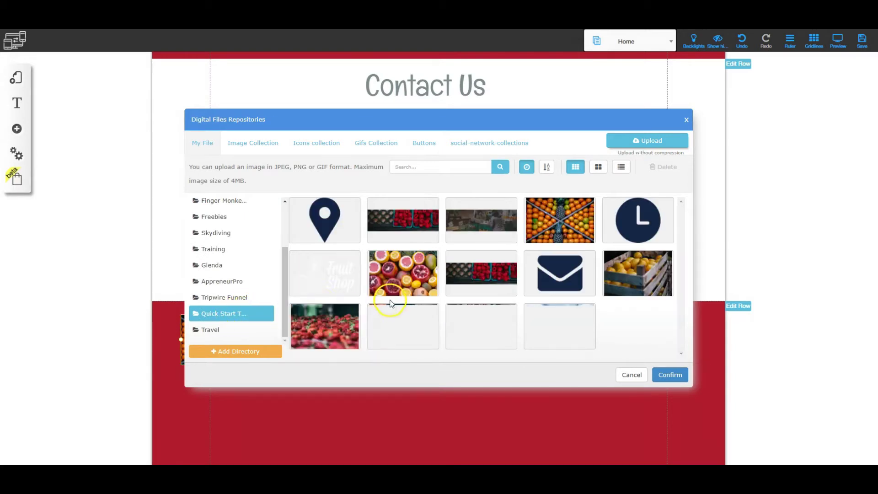
left_click(344, 266)
left_click(670, 374)
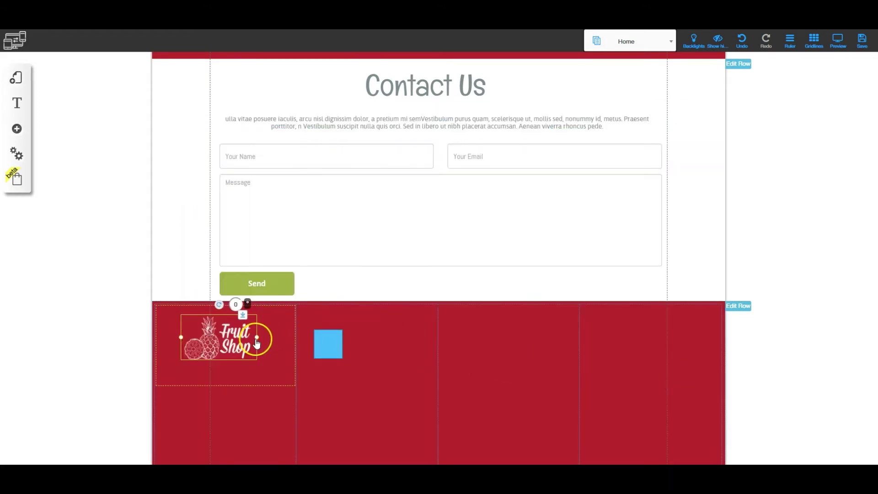
Enlarge the Fruit Shop logo proportionally and shorten its box to fit.
left_click_drag(257, 339, 282, 347)
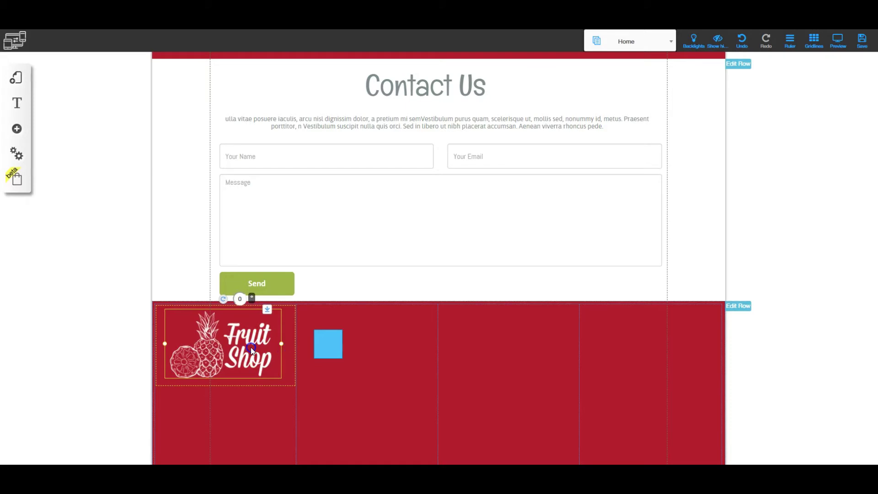
left_click(230, 380)
left_click(225, 387)
left_click_drag(225, 382, 227, 373)
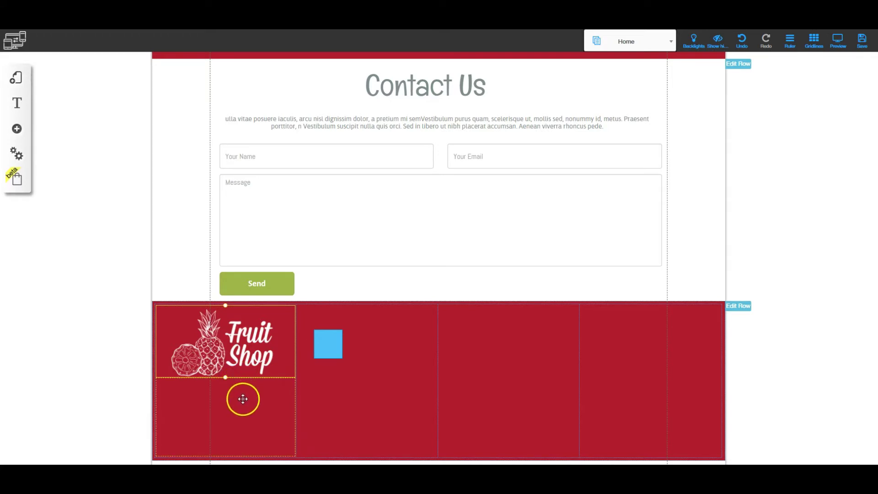
Add a Body M Lorem Ipsum paragraph beneath the Fruit Shop logo in the footer.
left_click(25, 130)
left_click(74, 130)
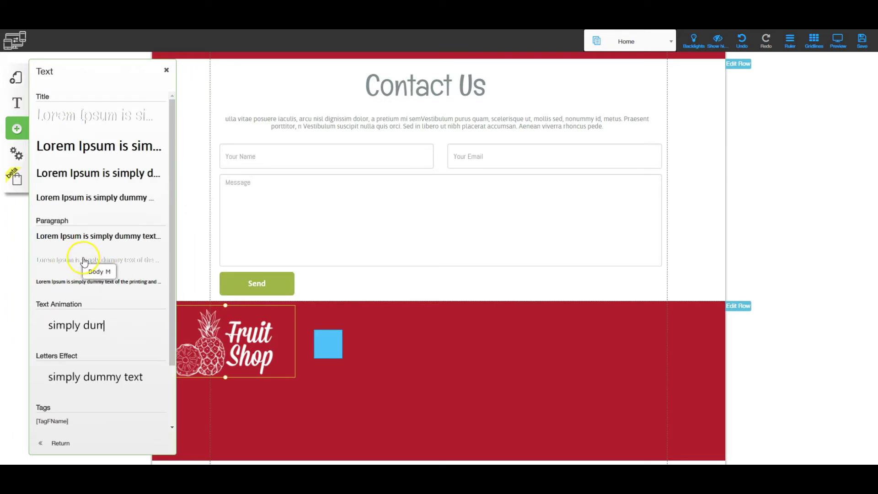
left_click_drag(83, 260, 464, 241)
left_click_drag(428, 195, 208, 363)
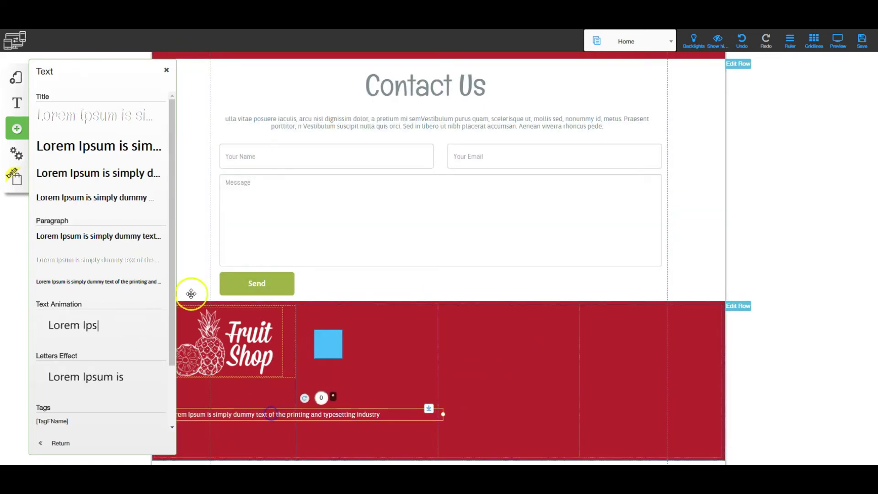
left_click(167, 70)
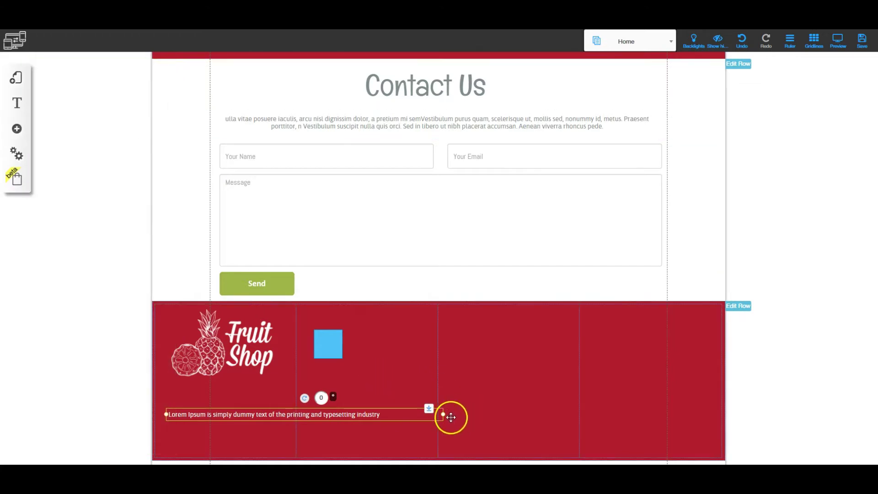
Narrow the paragraph to fit the first footer column.
left_click_drag(443, 417, 229, 402)
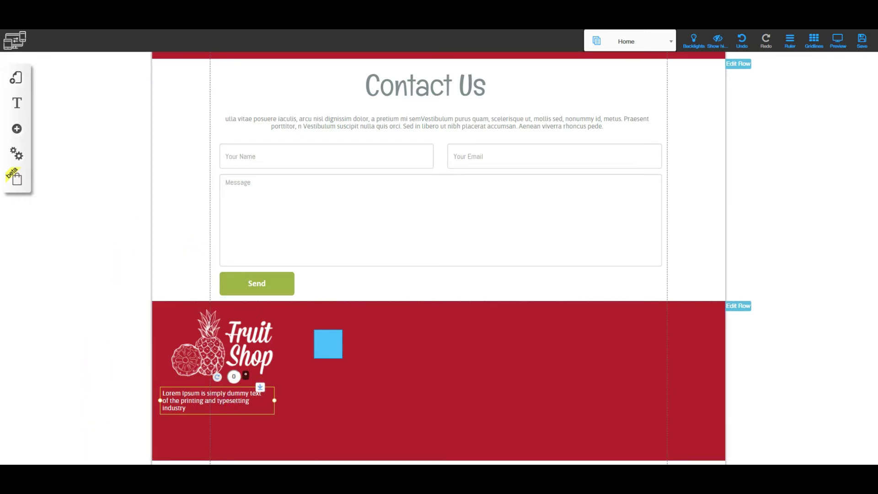
key("alt+Tab")
scroll(777, 215, "down", 17)
Copy the 'In consectetuer turpis ut velit' paragraph from the Notepad footer notes.
scroll(777, 221, "down", 11)
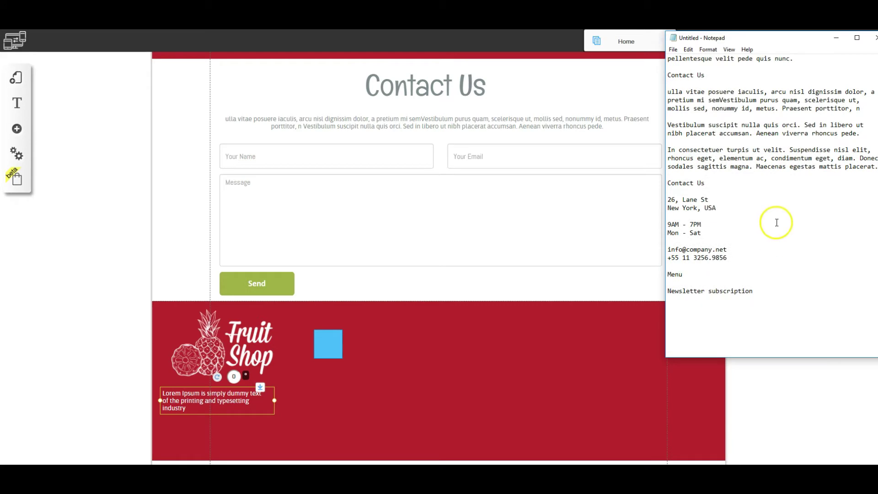
left_click_drag(687, 153, 875, 166)
key("ctrl+c")
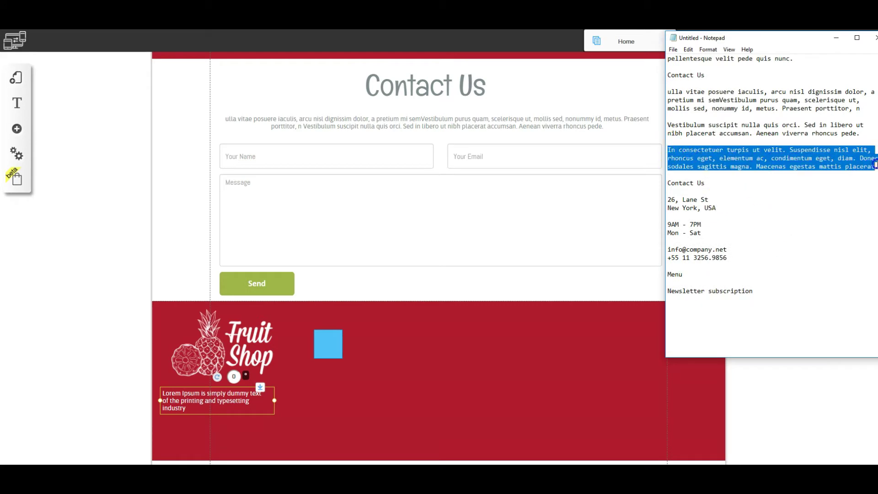
left_click(213, 402)
Replace the placeholder with the pasted 'In consectetuer turpis ut velit…' text and widen its box.
triple_click(198, 401)
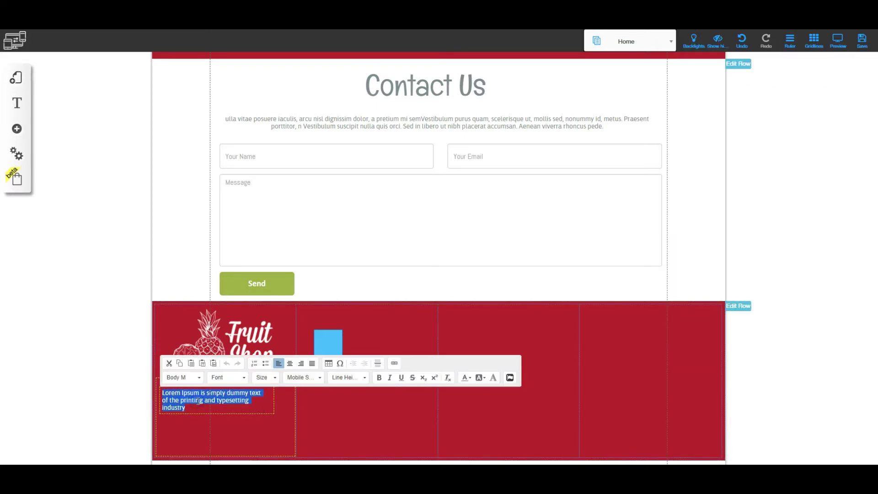
key("ctrl+v")
left_click(252, 413)
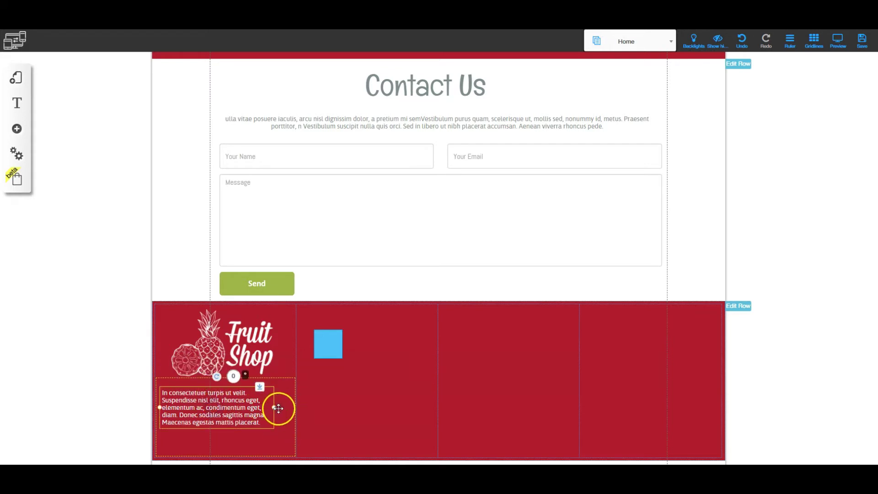
left_click_drag(279, 407, 288, 411)
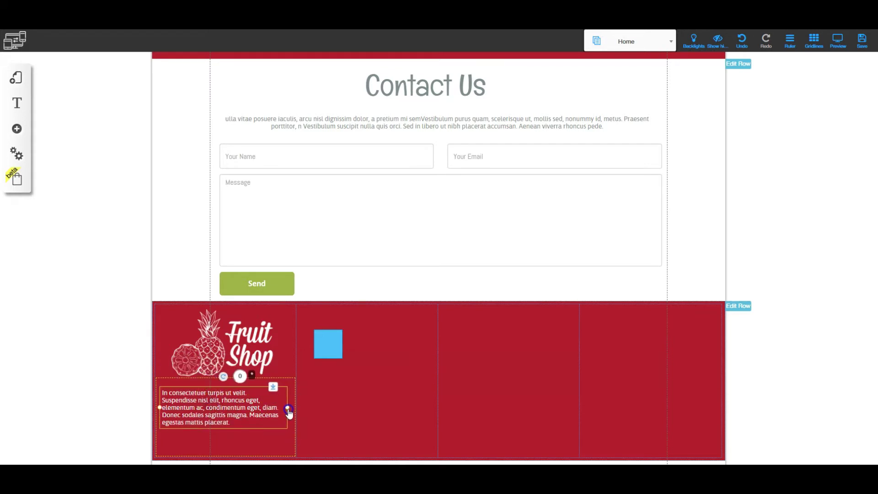
left_click_drag(203, 396, 205, 394)
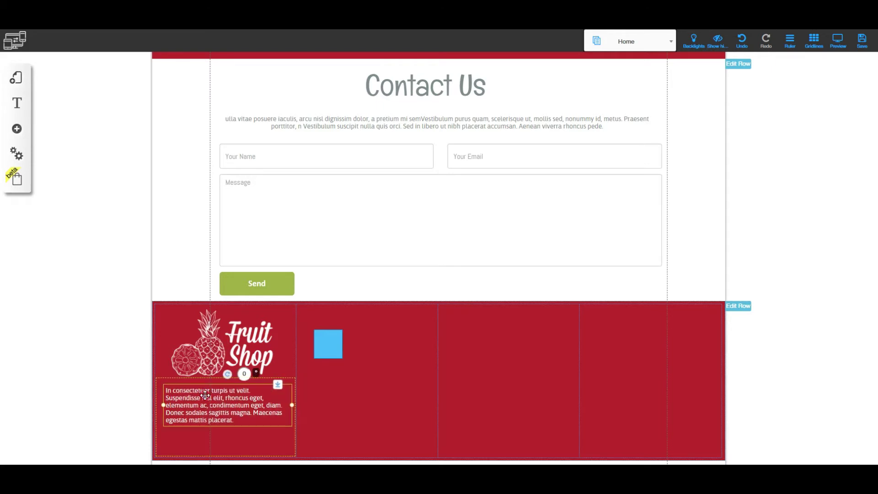
Turn on Adjusting width for the text box and shorten it along with the footer row.
left_click(414, 256)
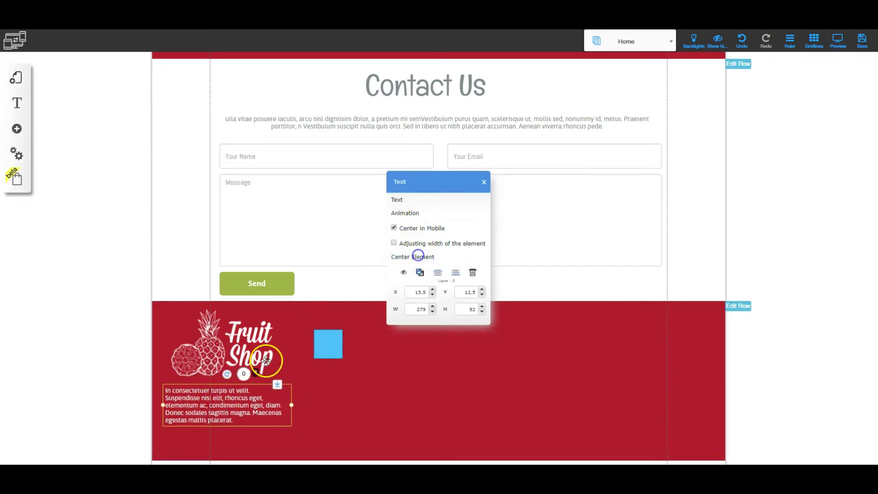
left_click(258, 435)
mouse_move(224, 456)
left_mouse_down()
mouse_move(226, 430)
mouse_move(229, 440)
left_mouse_up()
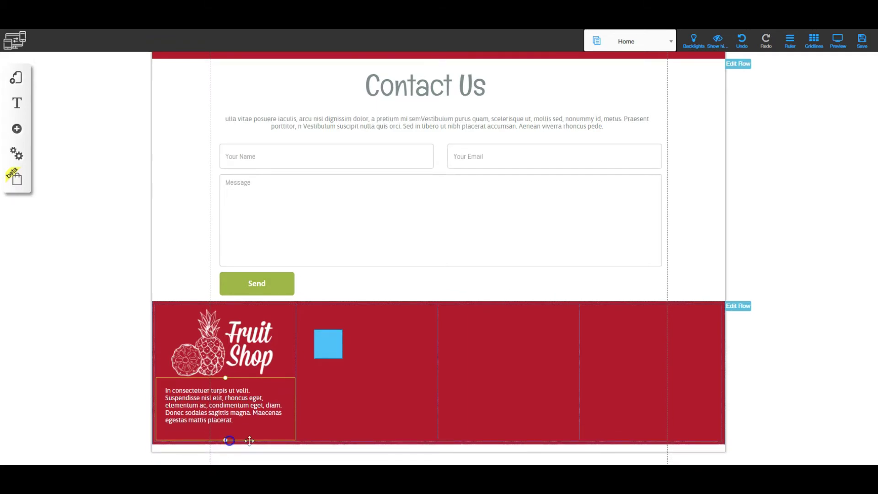
double_click(234, 405)
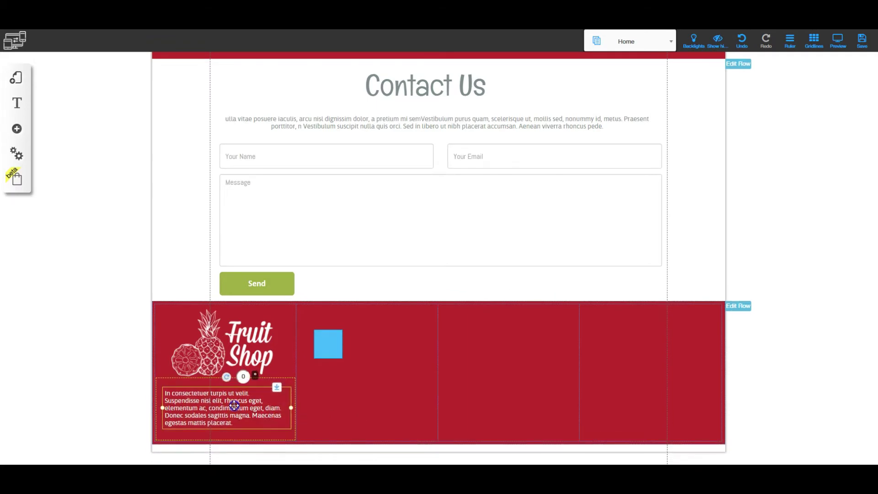
left_click(756, 379)
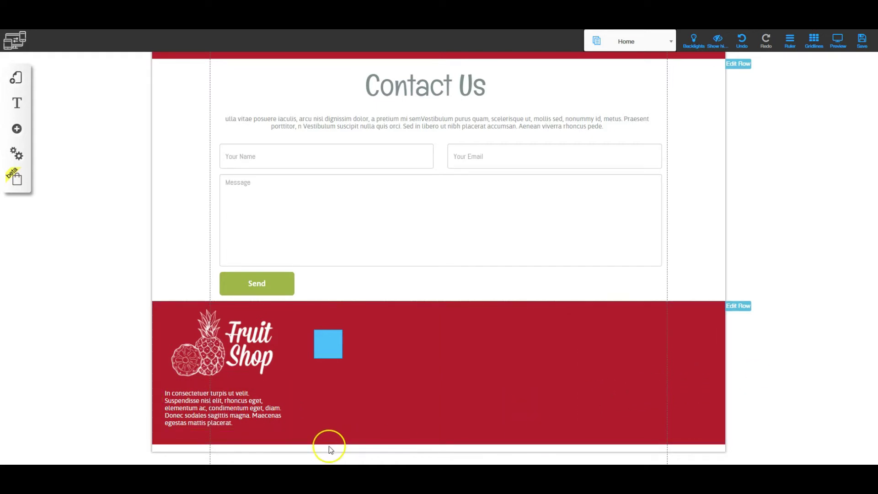
Move the blue square to the footer's right-hand column and review the example's Contact Us details.
left_click(328, 344)
left_click_drag(328, 344, 656, 396)
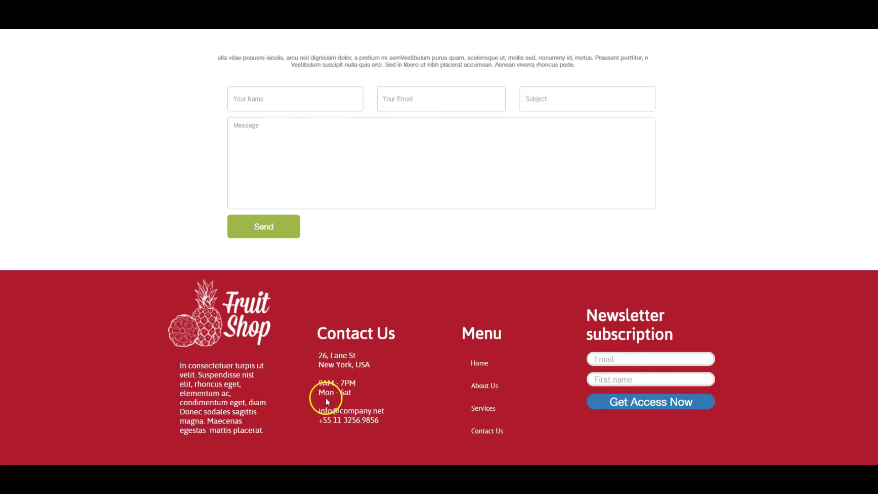
left_click_drag(319, 334, 360, 337)
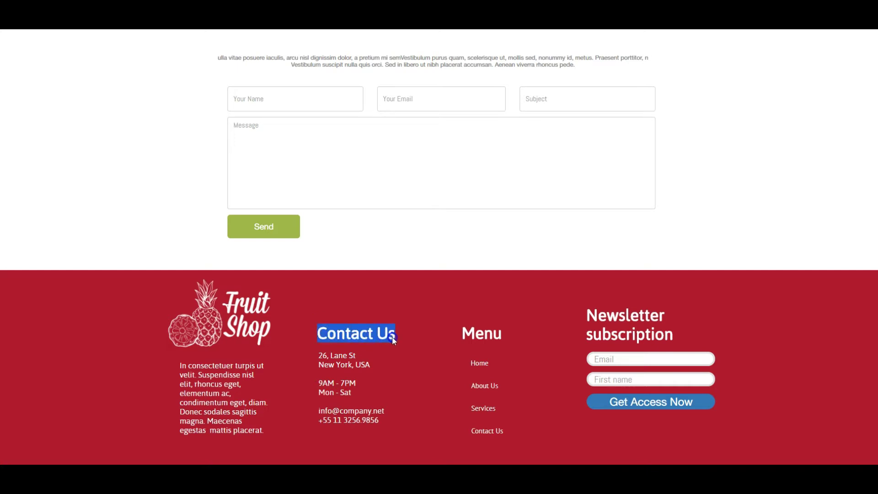
left_click_drag(318, 356, 323, 364)
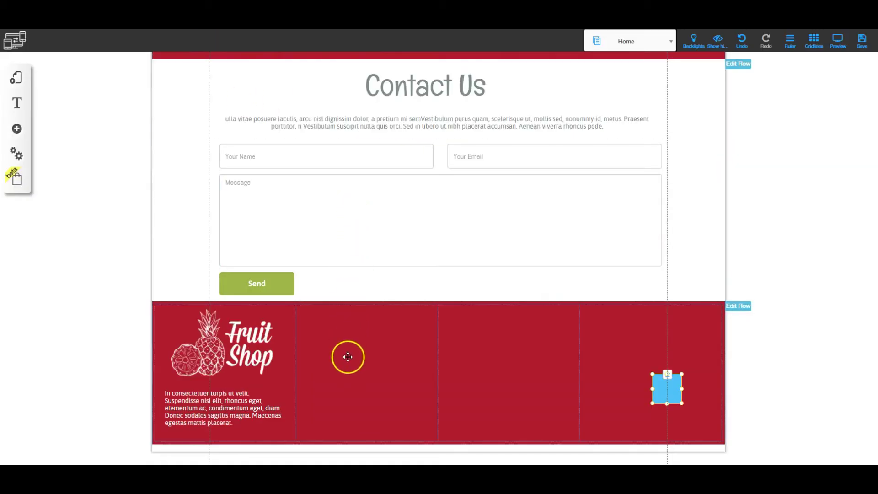
Drop a Title M heading into the second footer column.
left_click(355, 347)
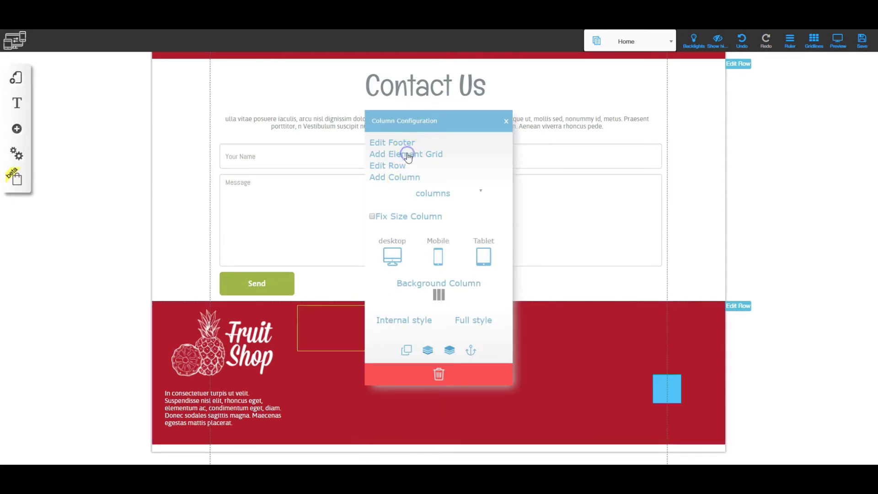
left_click(506, 121)
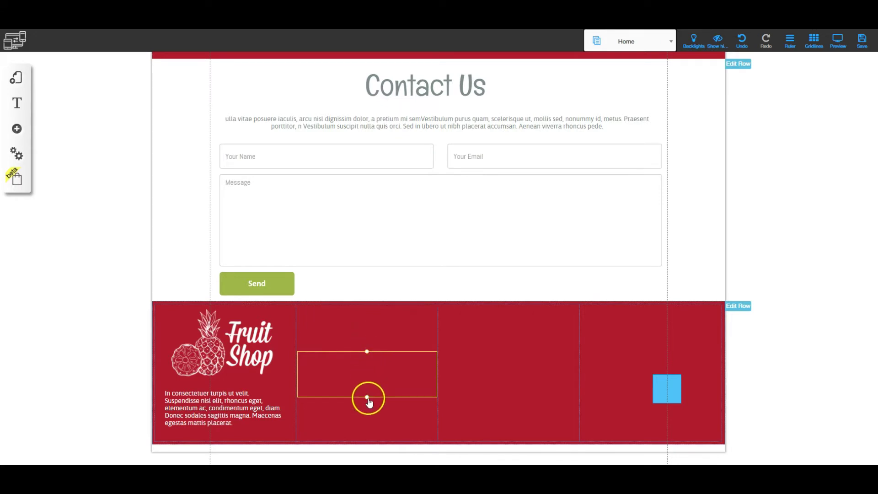
left_click(18, 128)
left_click(83, 134)
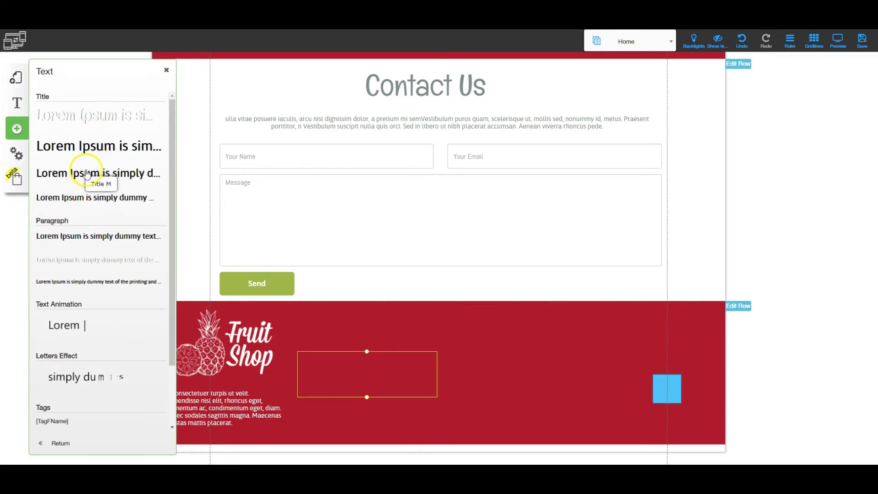
left_click_drag(85, 176, 549, 323)
Edit the heading to read 'Lorem' and narrow it to the second column.
double_click(389, 323)
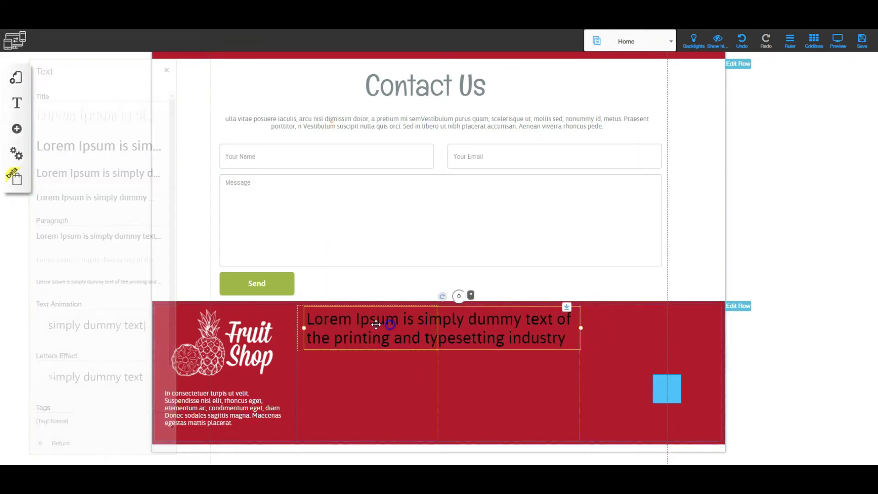
left_click(430, 332)
key("ctrl+z")
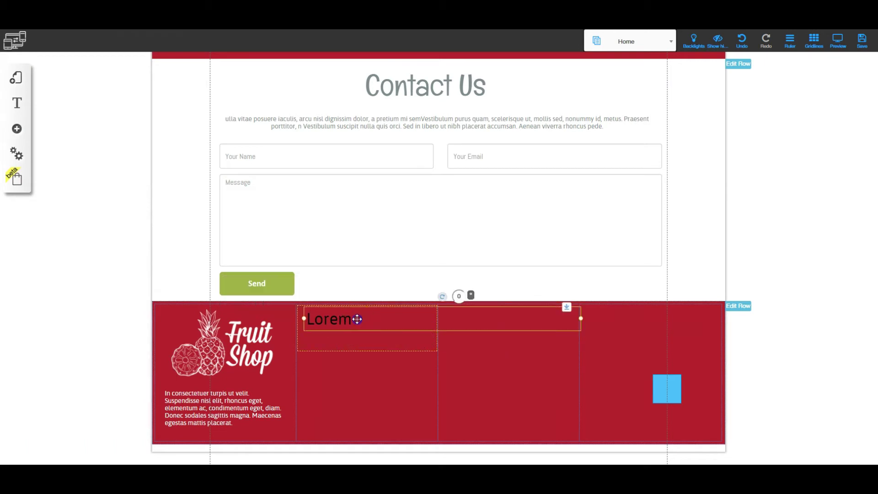
left_click_drag(581, 324, 437, 327)
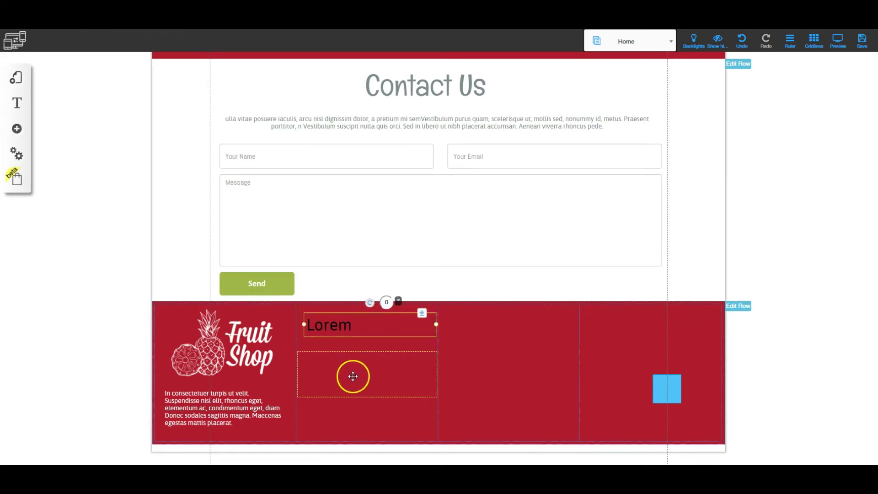
Add a Lorem Ipsum text block under the Lorem heading, sized to fit the second column.
left_click(17, 128)
left_click(64, 127)
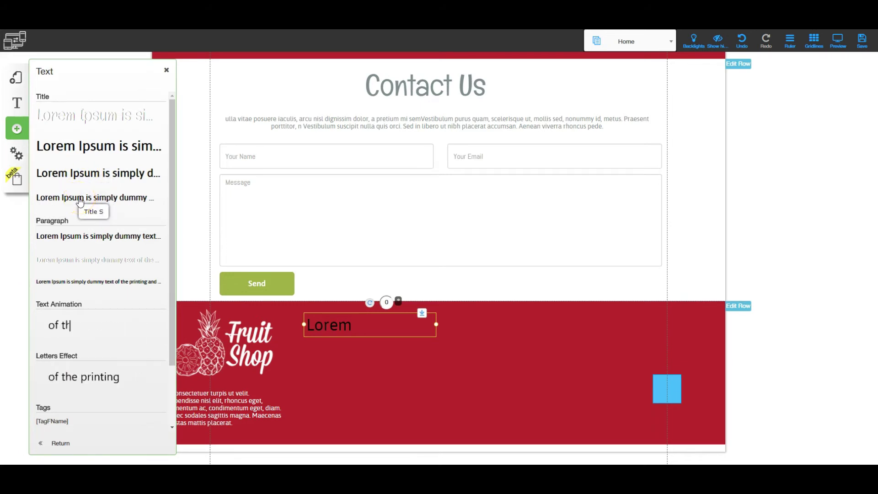
left_click_drag(80, 200, 427, 373)
left_click(371, 406)
left_click_drag(367, 397, 366, 441)
left_click(362, 385)
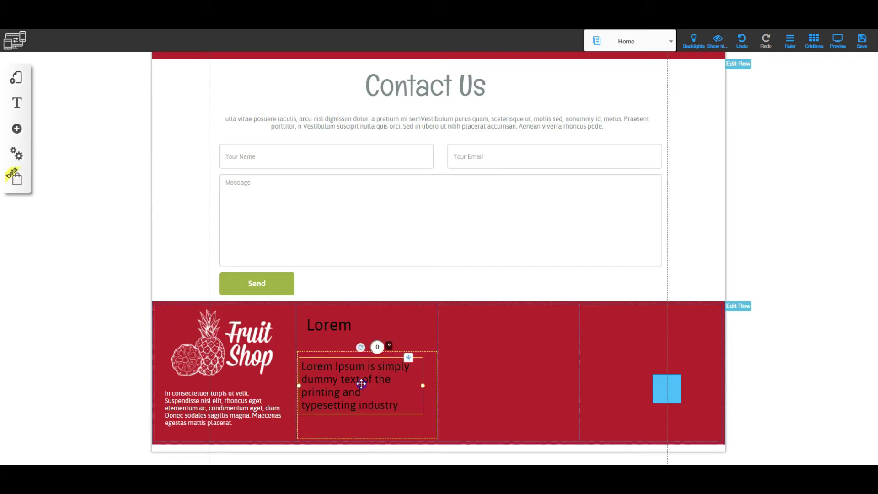
left_click_drag(425, 384, 433, 386)
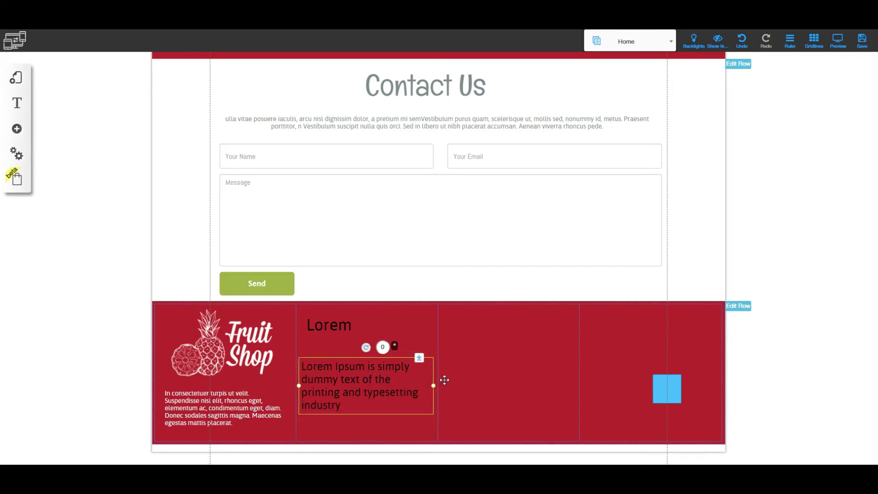
left_click(74, 440)
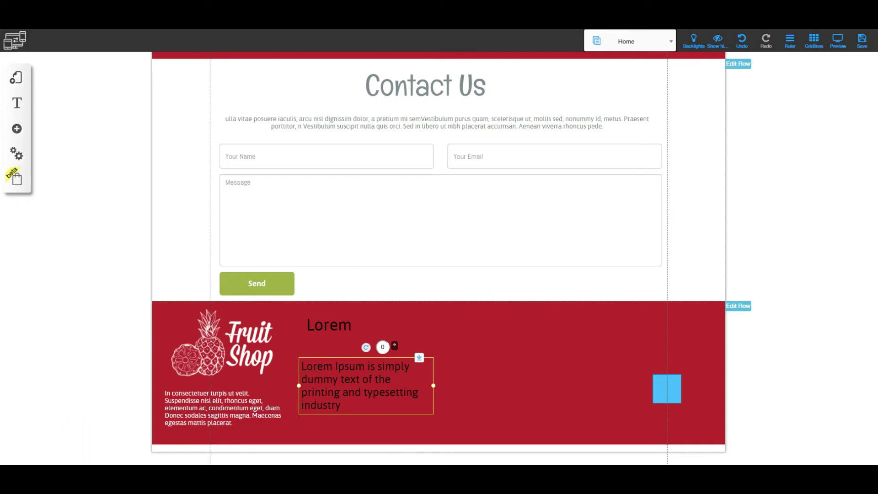
Replace the 'Lorem' heading text with 'Contact Us' copied from Notepad.
left_click(105, 426)
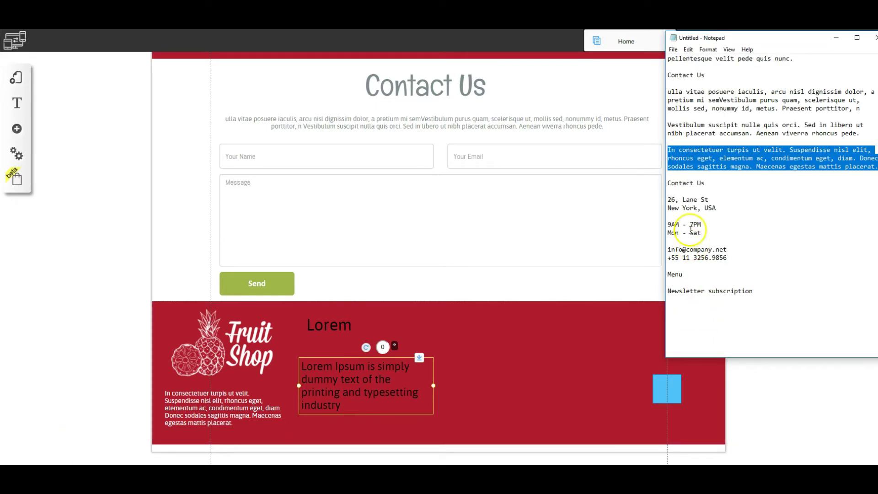
left_click(669, 182)
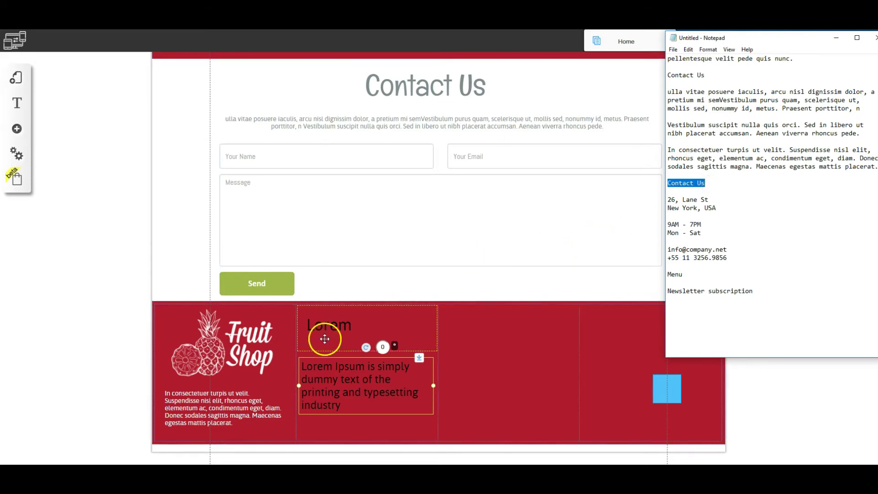
left_click(335, 328)
left_click(335, 328)
double_click(333, 327)
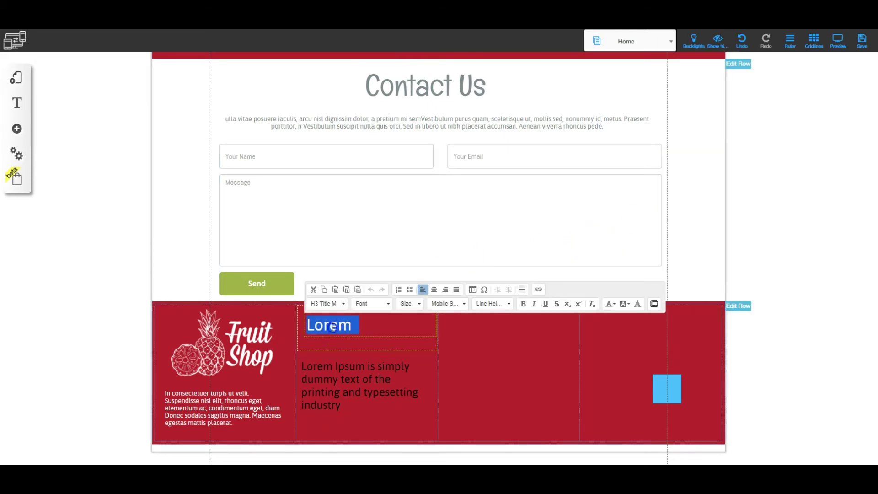
type("Contact Us")
Make the Contact Us heading text white and centre-aligned.
left_click_drag(394, 328, 313, 324)
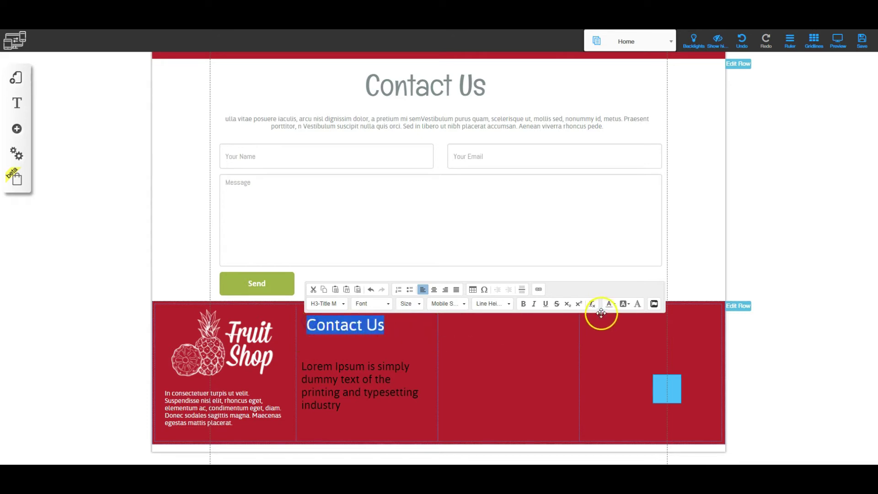
left_click(612, 304)
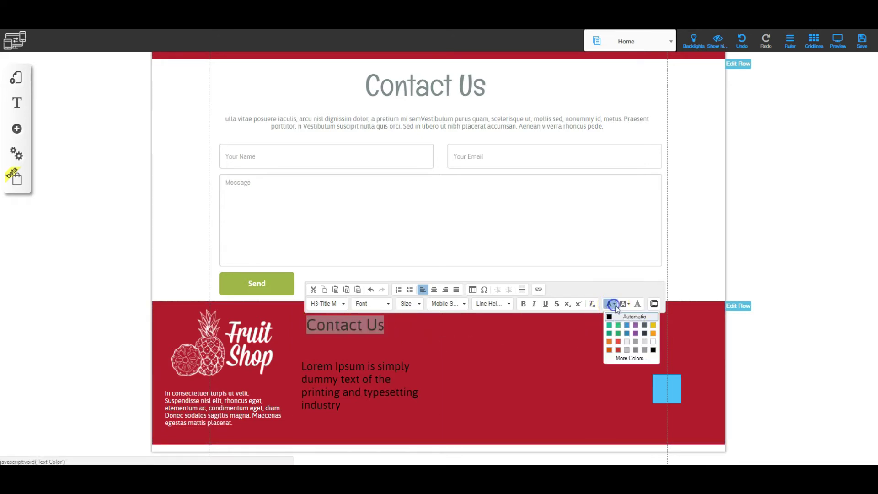
left_click(654, 340)
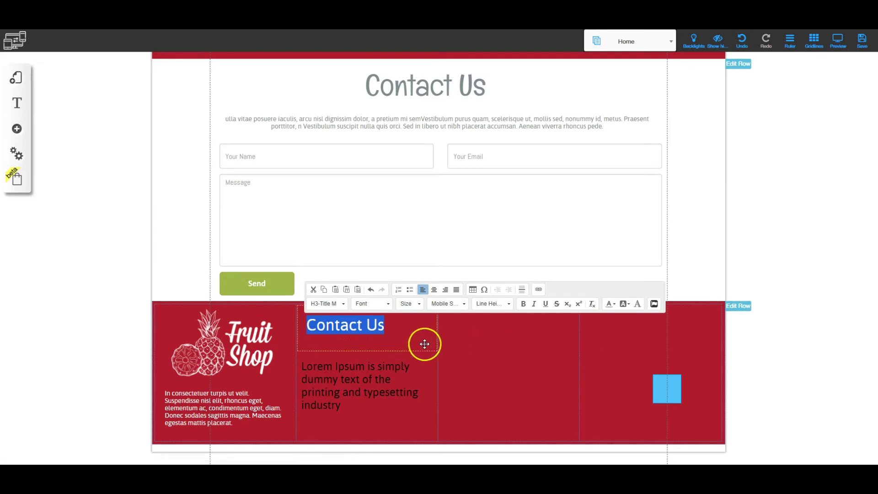
left_click(437, 292)
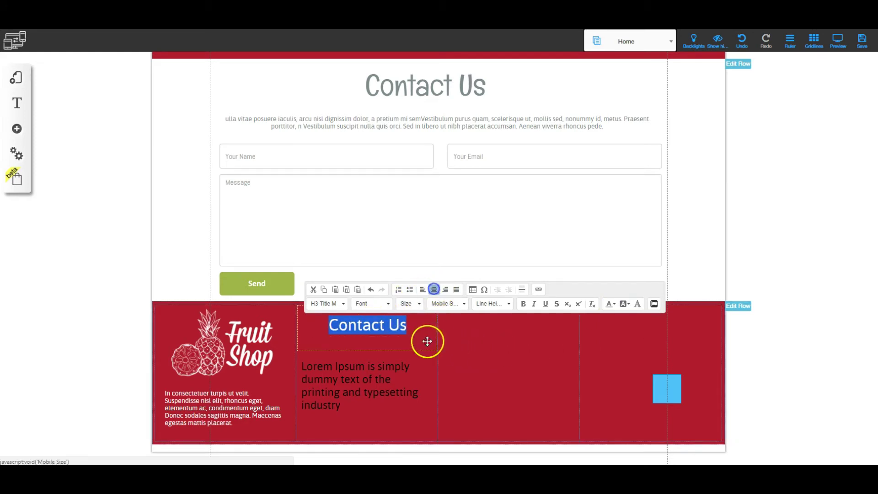
left_click(459, 339)
Centre the Contact Us heading within its column and move it slightly lower.
left_click_drag(380, 324, 370, 325)
left_click(371, 325)
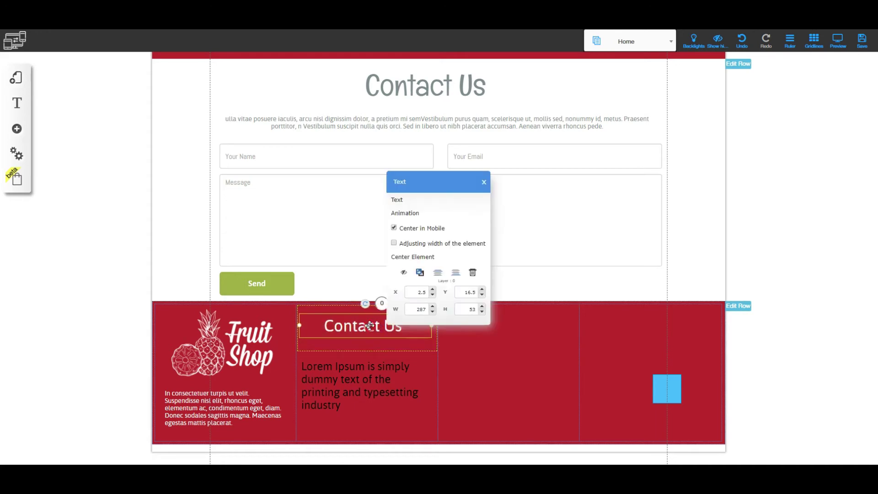
left_click(417, 257)
left_click(500, 360)
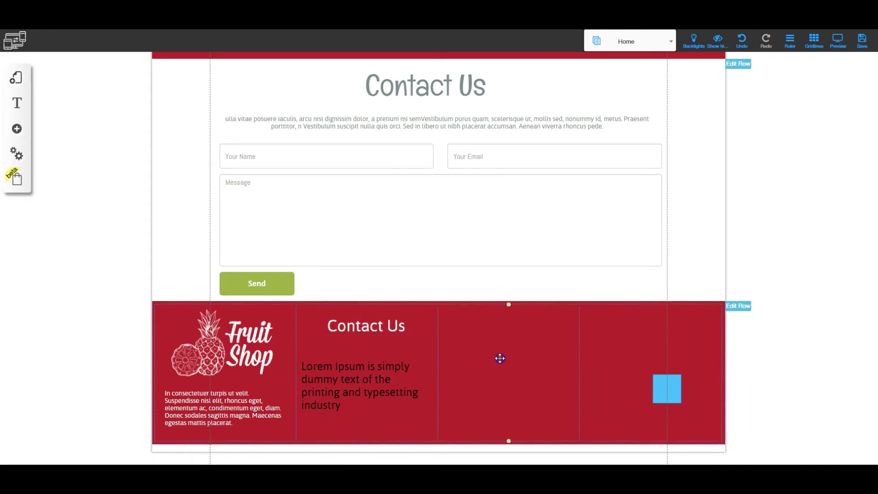
mouse_move(373, 326)
left_mouse_down()
mouse_move(361, 328)
mouse_move(365, 339)
left_mouse_up()
left_click(420, 394)
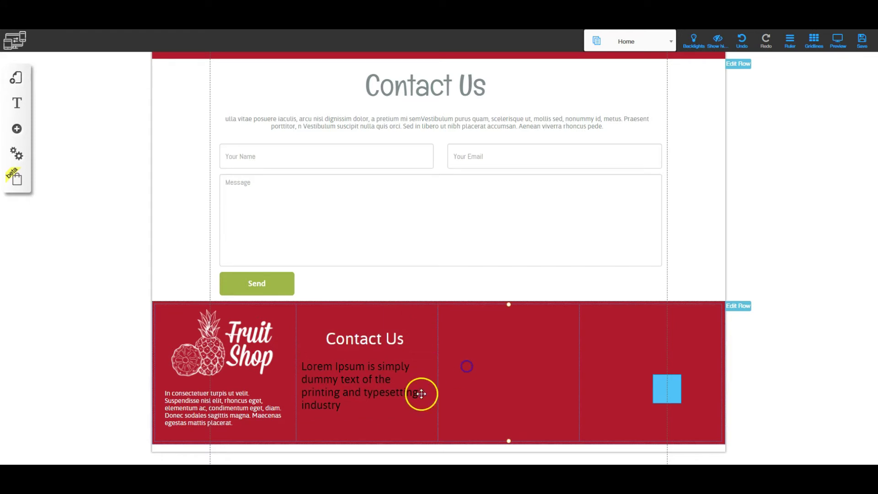
Set the Lorem Ipsum paragraph's text colour to white.
double_click(352, 385)
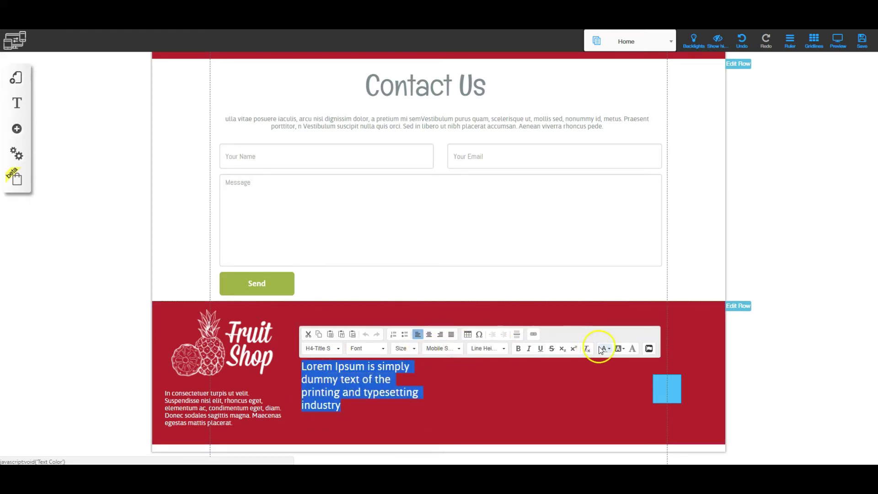
left_click(608, 349)
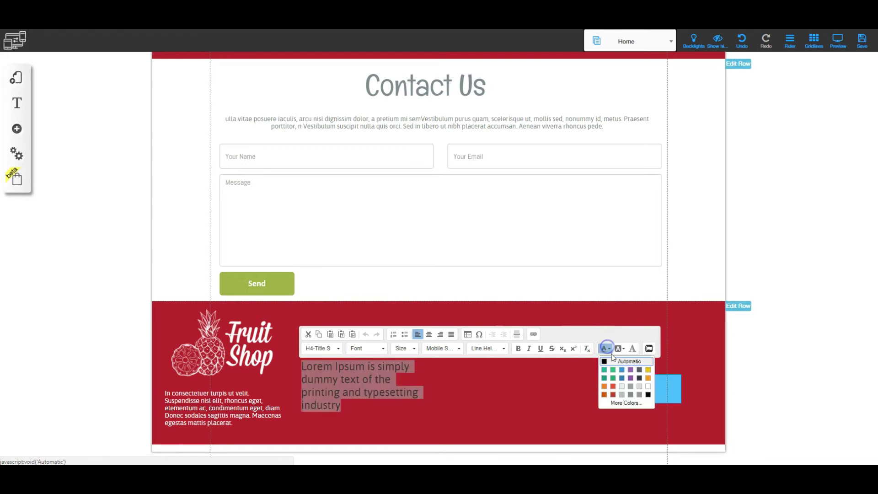
left_click(649, 389)
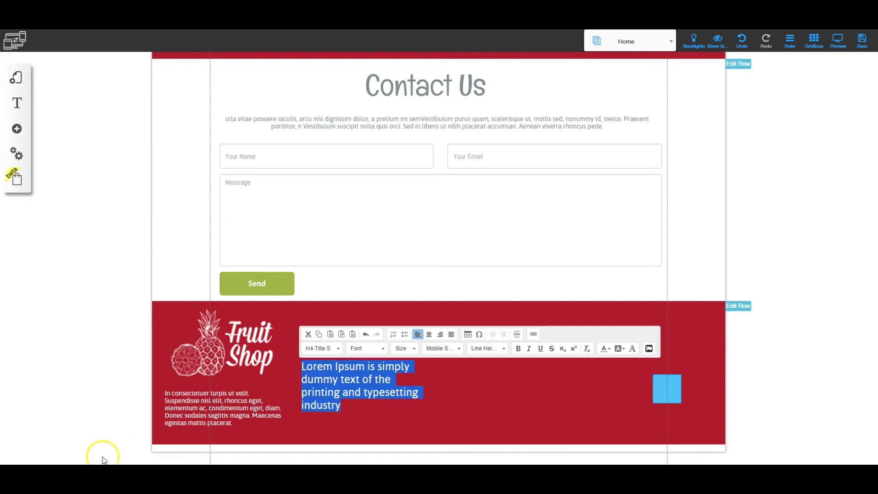
Paste the address, opening hours, e-mail and phone lines from Notepad over the placeholder text.
mouse_move(101, 471)
left_click(101, 432)
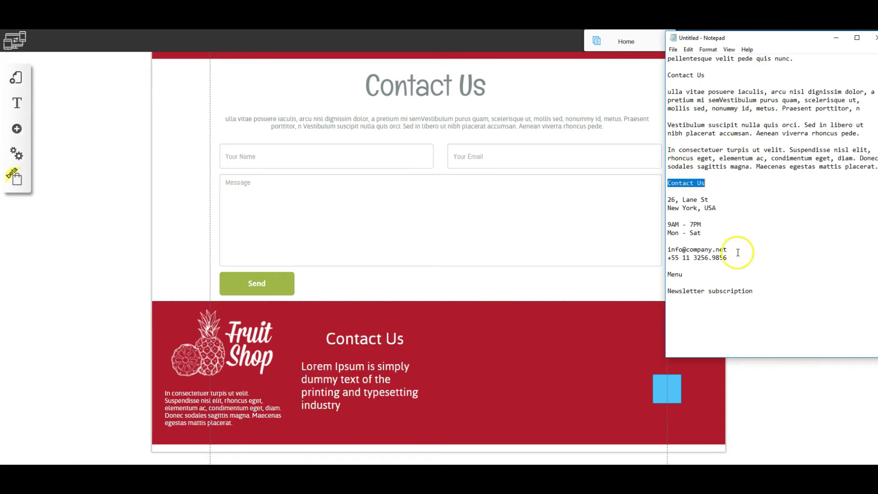
left_click(669, 199)
left_click_drag(683, 224, 711, 259)
key("ctrl+c")
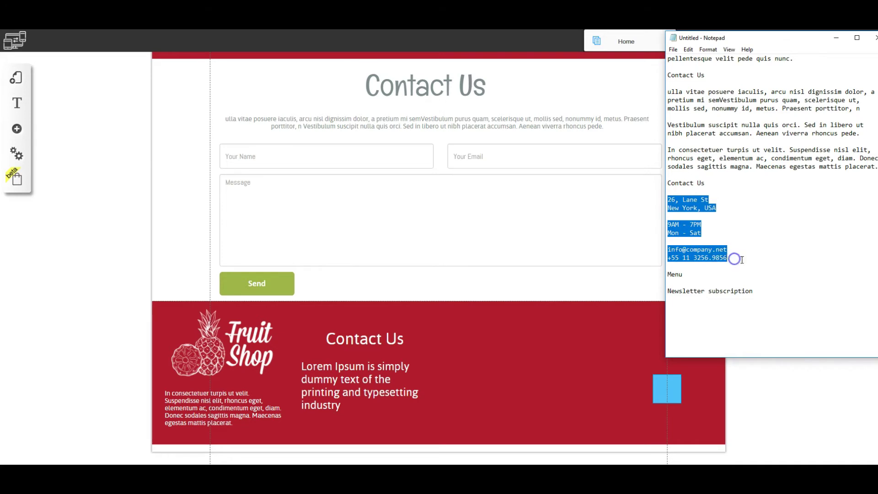
left_click(357, 384)
double_click(359, 386)
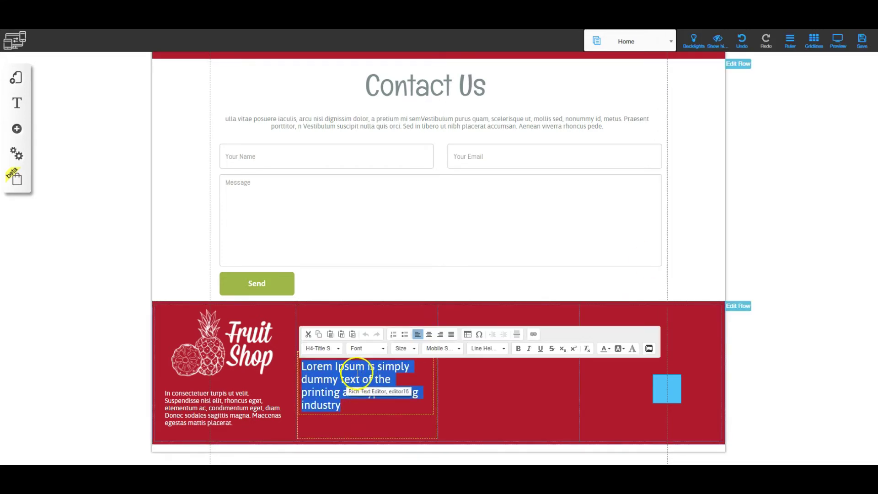
key("ctrl+v")
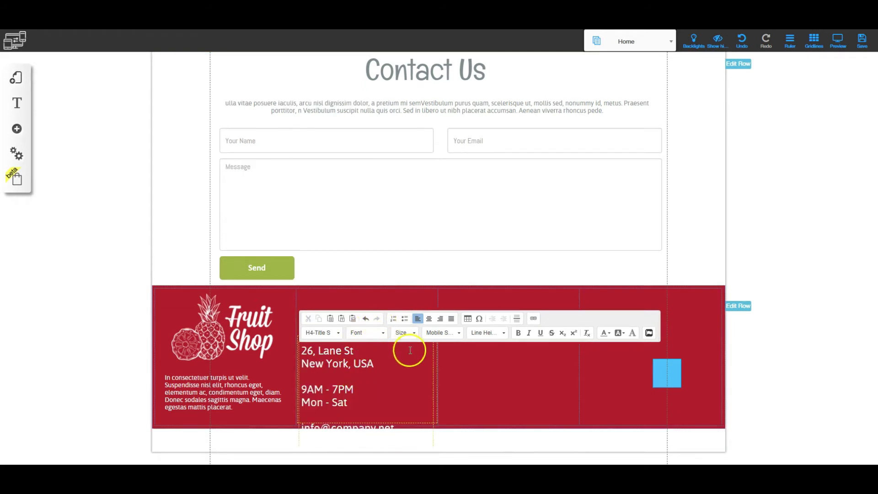
left_click(450, 370)
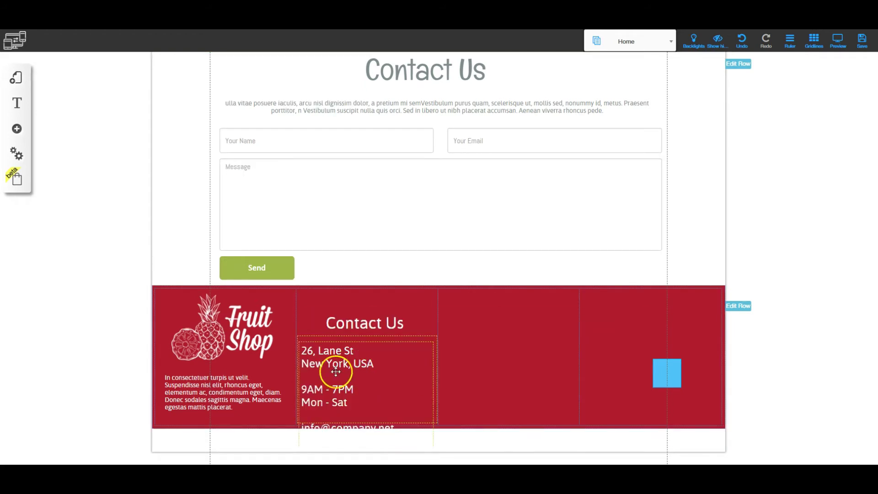
Move the contact details lower and apply the Body L text style to them.
left_click_drag(339, 343, 337, 359)
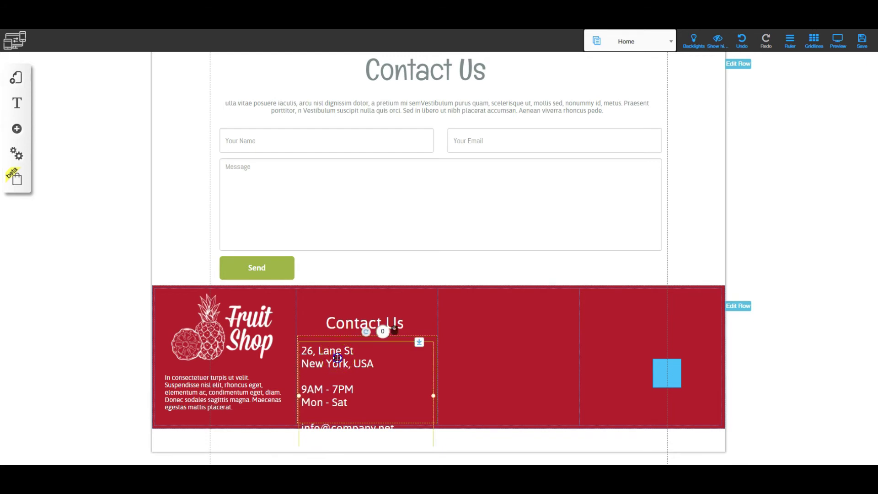
triple_click(337, 364)
left_click(331, 360)
key("ctrl+a")
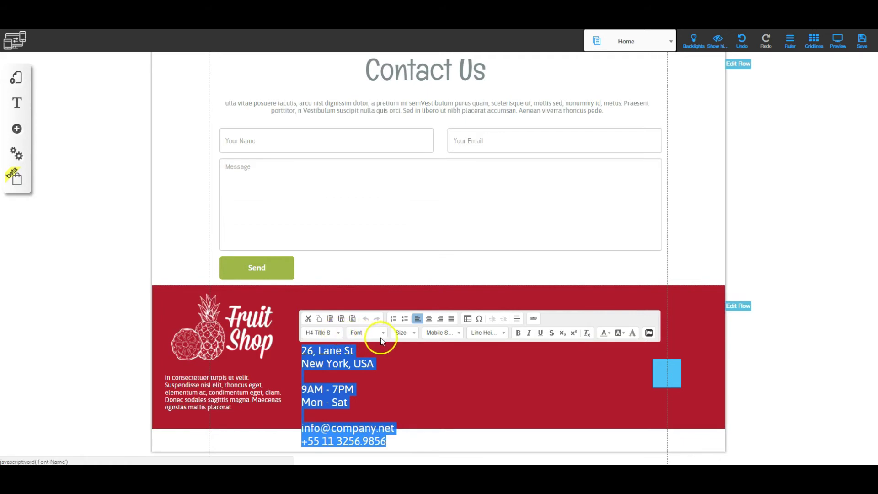
left_click(339, 333)
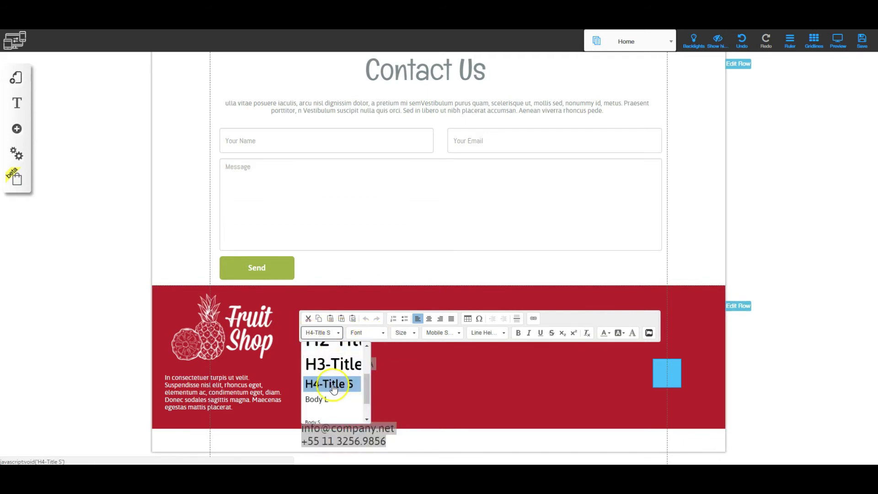
left_click(330, 403)
left_click(460, 386)
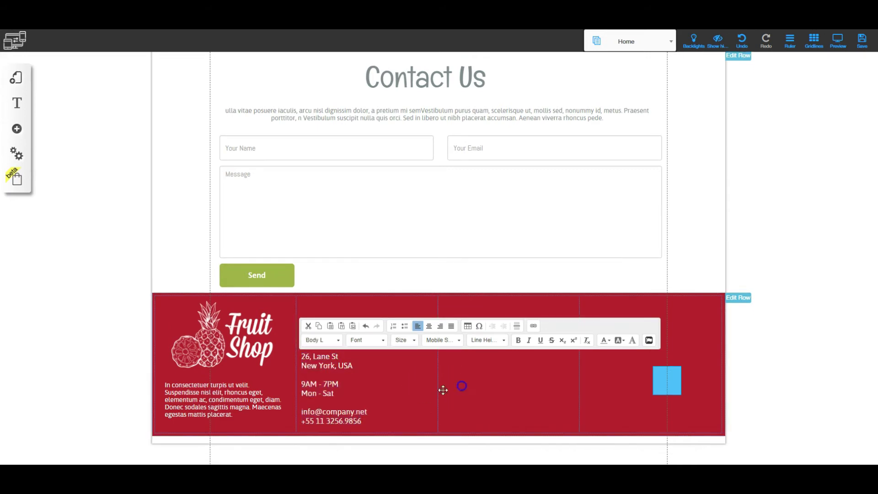
Narrow the contact details box and shift it right to sit under Contact Us.
left_click_drag(334, 371, 343, 368)
left_click_drag(443, 384, 412, 383)
left_click_drag(331, 379, 346, 378)
left_click_drag(425, 385, 410, 386)
left_click_drag(357, 378, 362, 381)
left_click(798, 346)
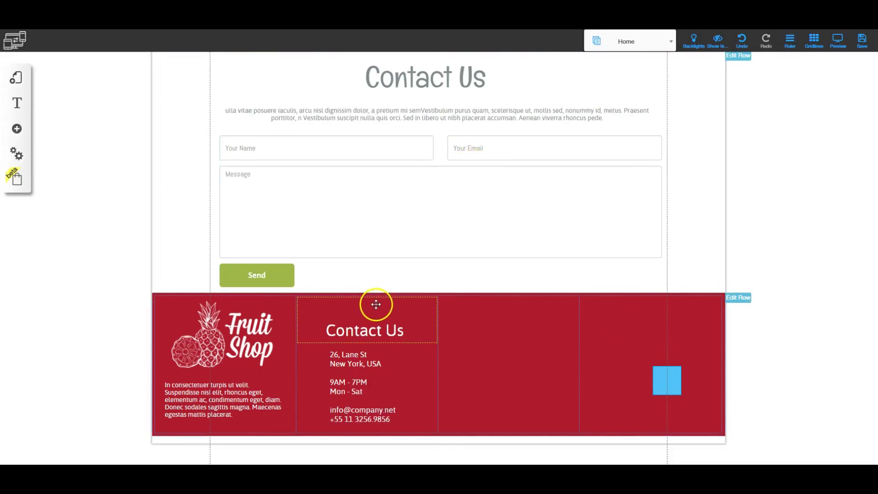
Drag a Contact Us heading copy toward column four and move the blue square into column three.
left_click(373, 332)
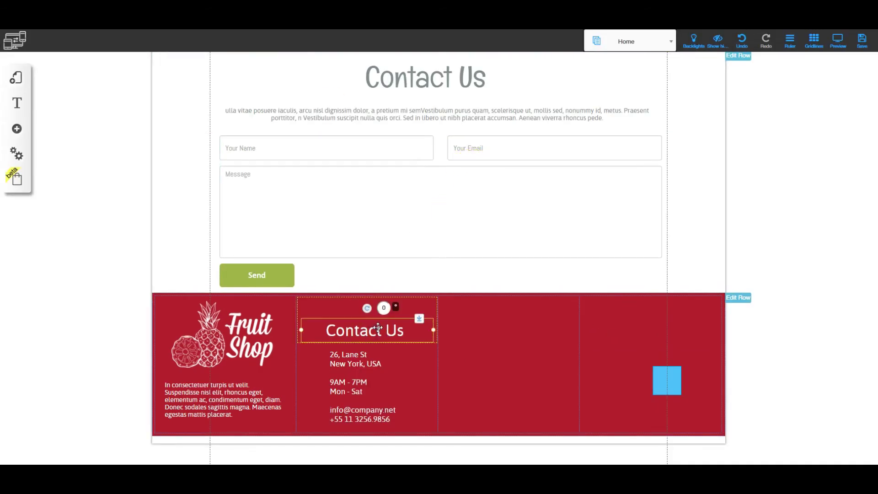
left_click_drag(378, 327, 403, 329)
left_click_drag(667, 381, 535, 393)
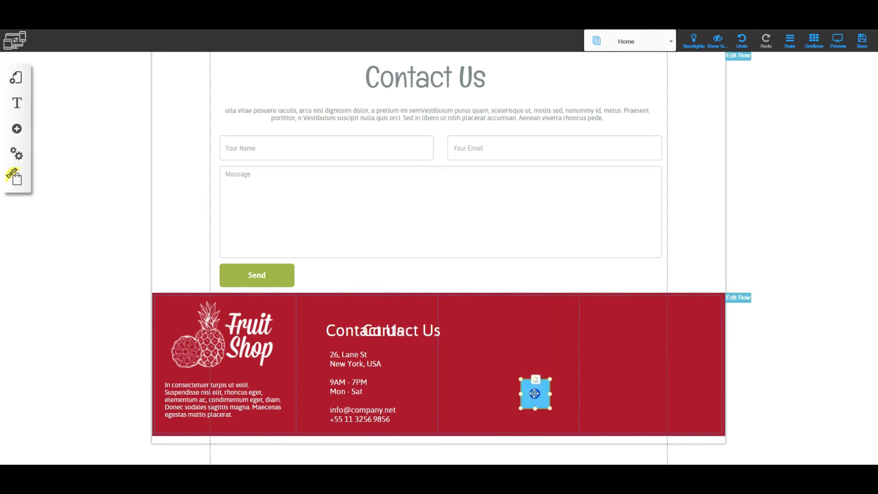
Add an element grid to the fourth column and place a heading there for Newsletter Subscription.
left_click(640, 342)
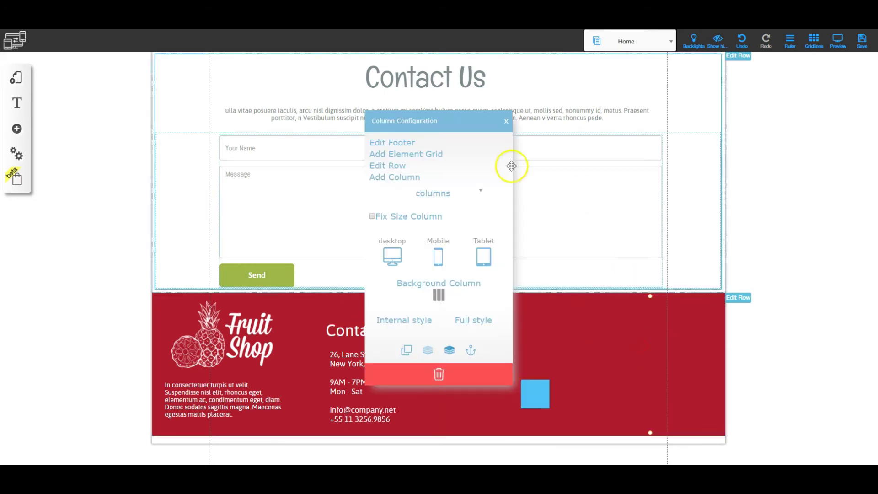
left_click(407, 156)
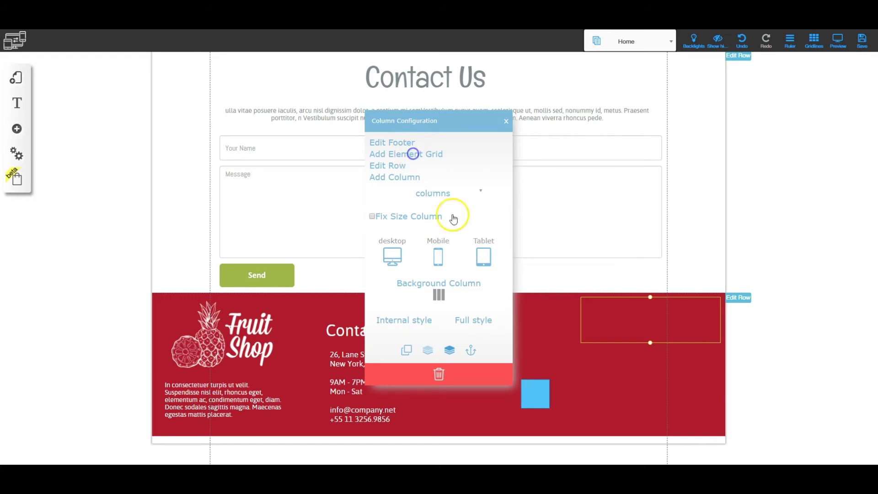
left_click(506, 121)
left_click_drag(449, 320, 645, 322)
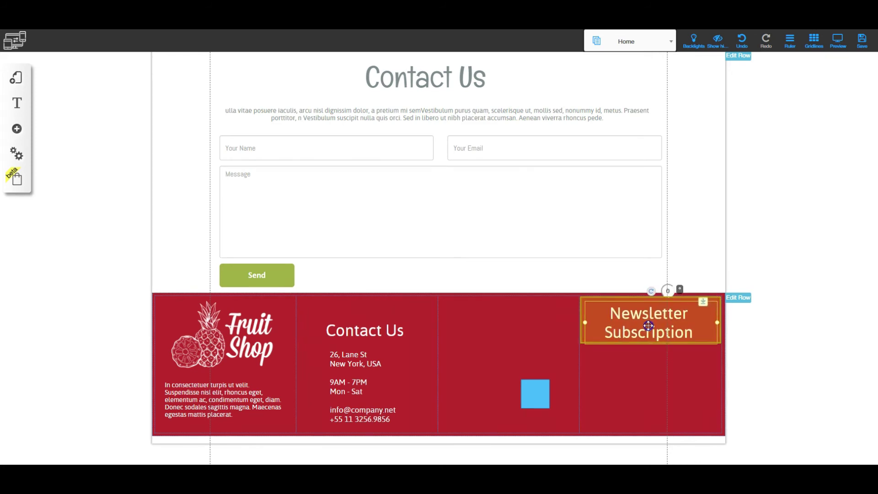
left_click(644, 411)
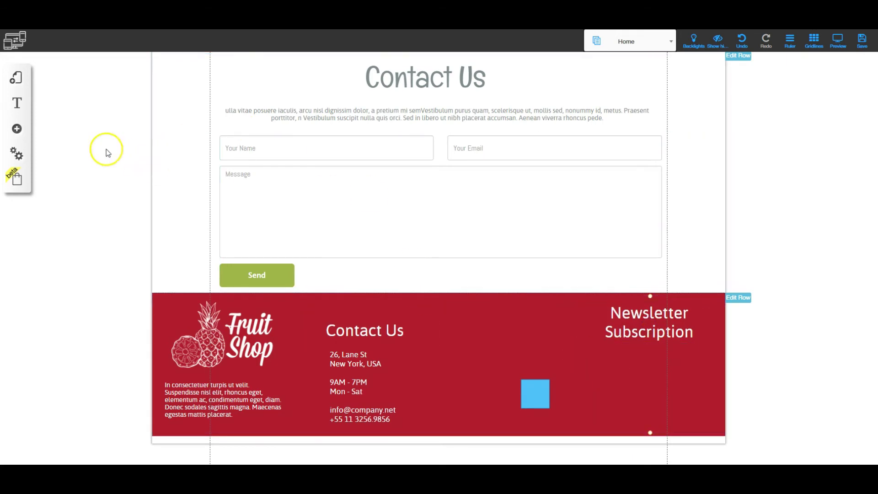
left_click(17, 131)
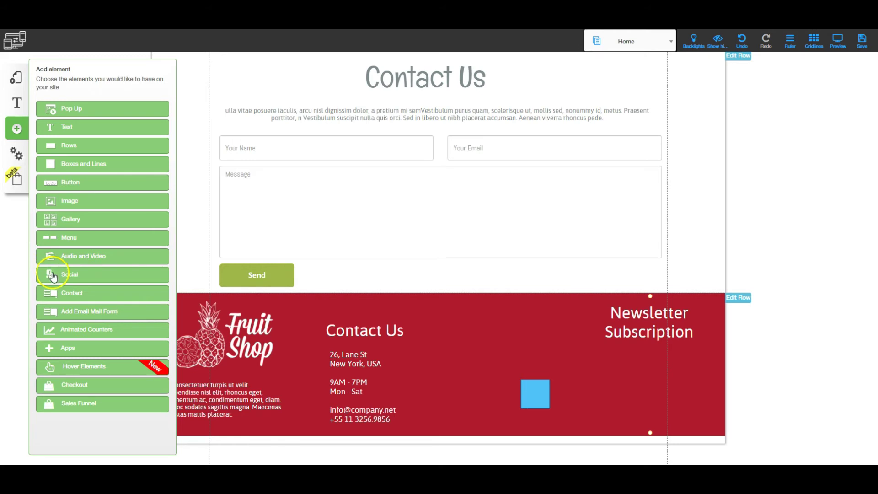
Place the rounded Get Access Now email opt-in template on the page and dismiss the alert.
left_click(87, 312)
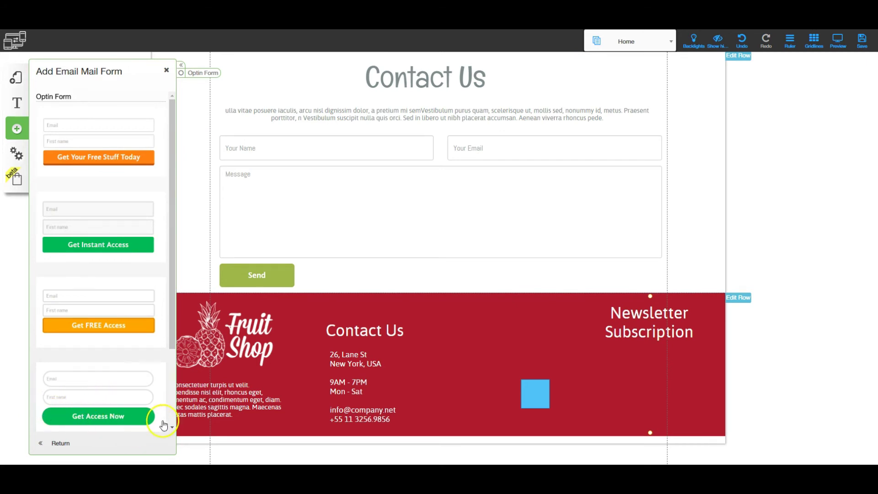
left_click(104, 387)
left_click_drag(103, 387, 510, 190)
left_click(479, 274)
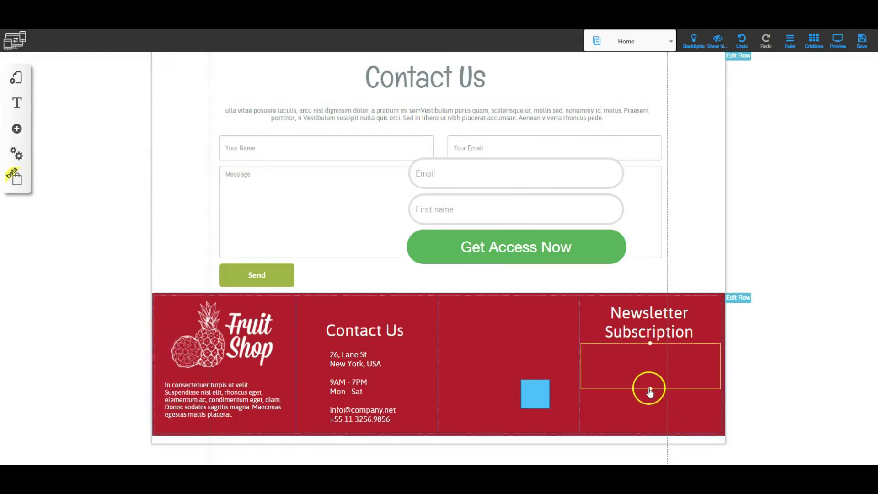
Move the opt-in form into the Newsletter Subscription column and resize it to fill the column.
left_click(537, 253)
left_click_drag(626, 208, 523, 204)
left_click_drag(462, 194, 636, 375)
left_click(657, 392)
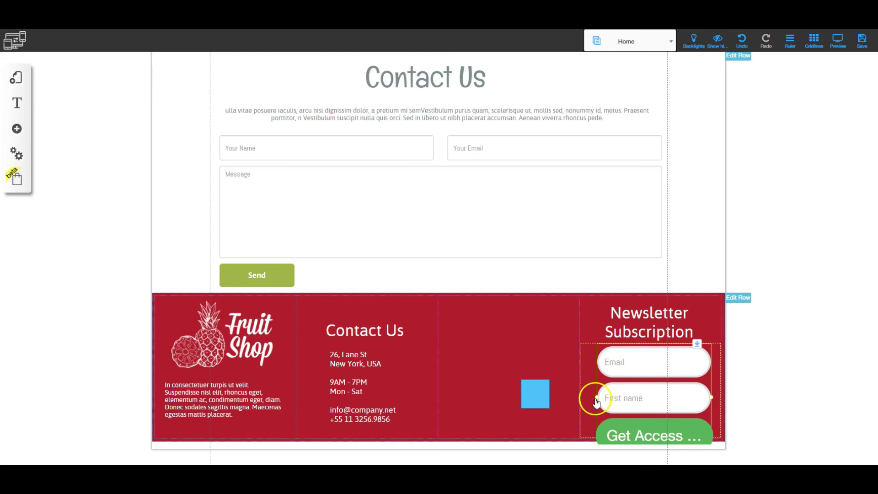
left_click_drag(591, 397, 581, 398)
left_click_drag(713, 399, 717, 398)
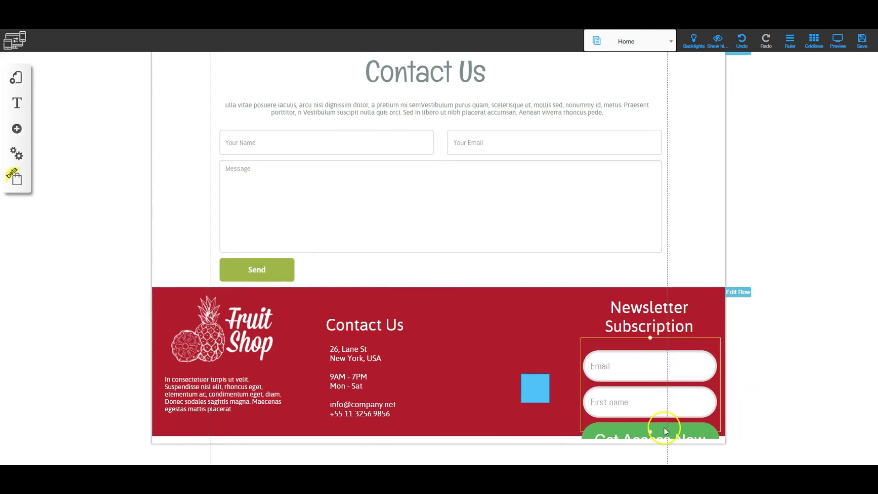
left_click(639, 389)
Open the newsletter form's Appearance styling and expand the label and field style options.
left_click(789, 349)
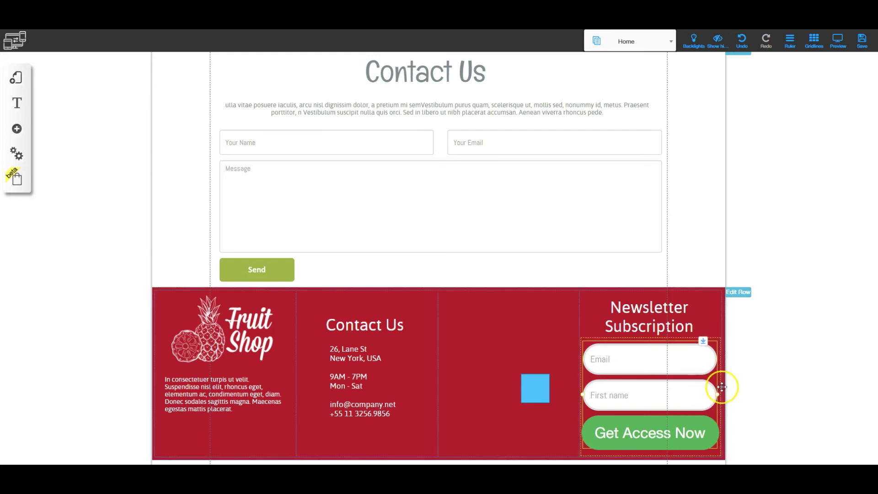
left_click(648, 392)
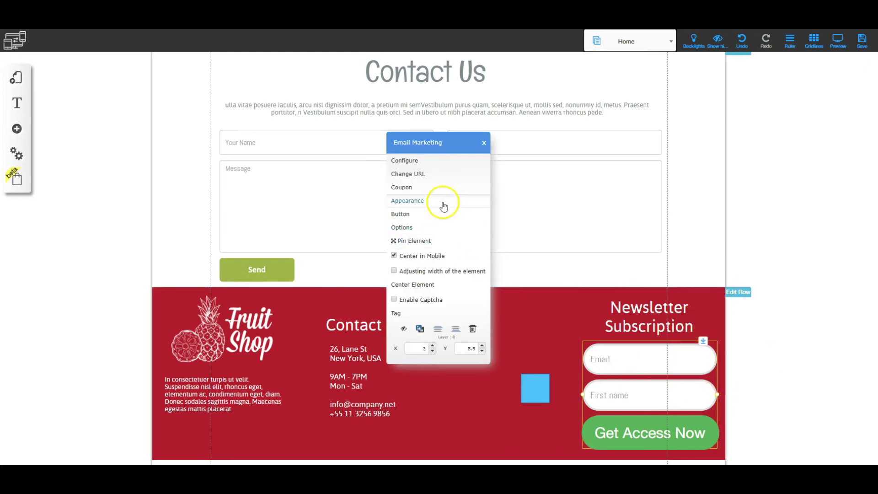
left_click(409, 200)
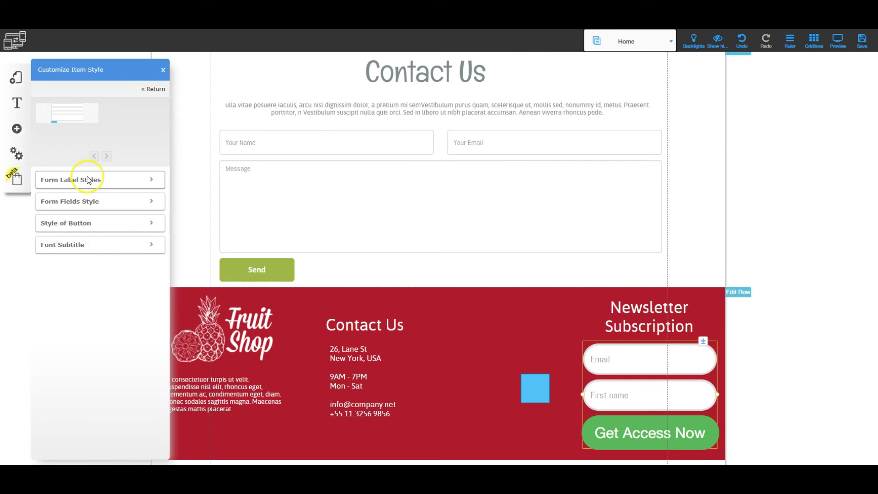
left_click(145, 180)
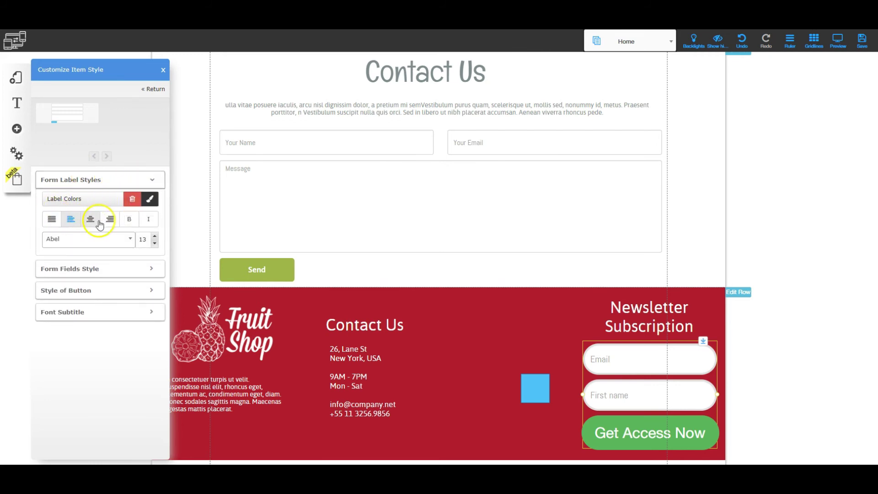
scroll(137, 245, "down", 1)
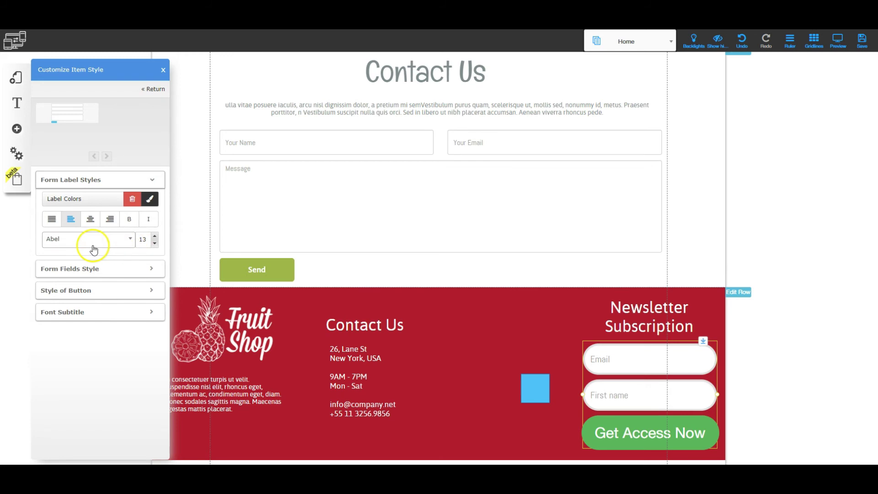
left_click(154, 270)
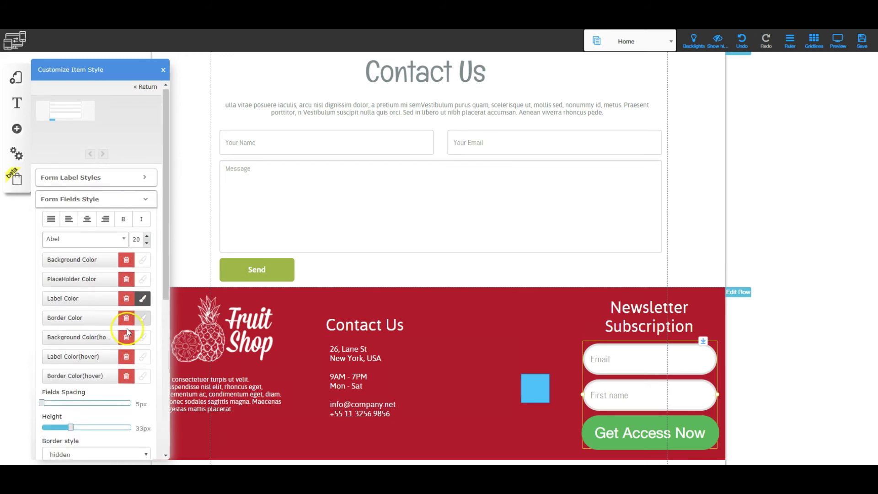
scroll(127, 329, "down", 1)
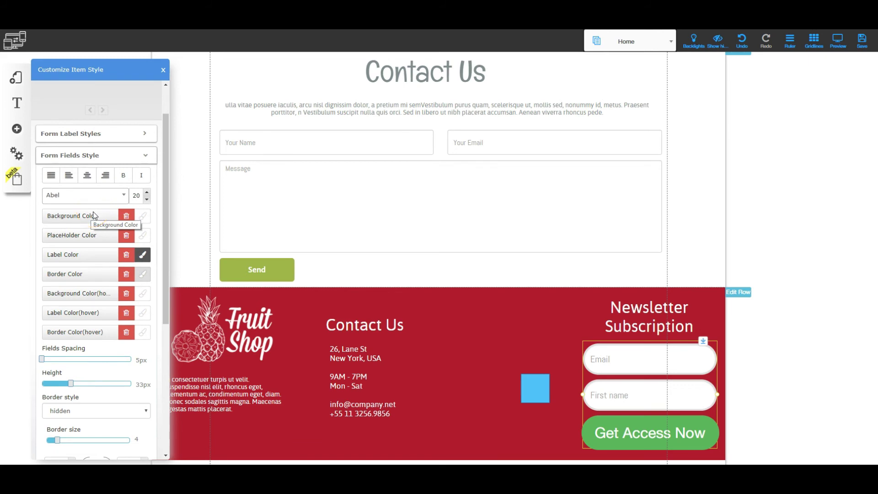
Make the Email and First name fields 37px tall and adjust their spacing.
left_click(98, 219)
mouse_move(44, 362)
left_mouse_down()
mouse_move(107, 362)
mouse_move(39, 358)
left_mouse_up()
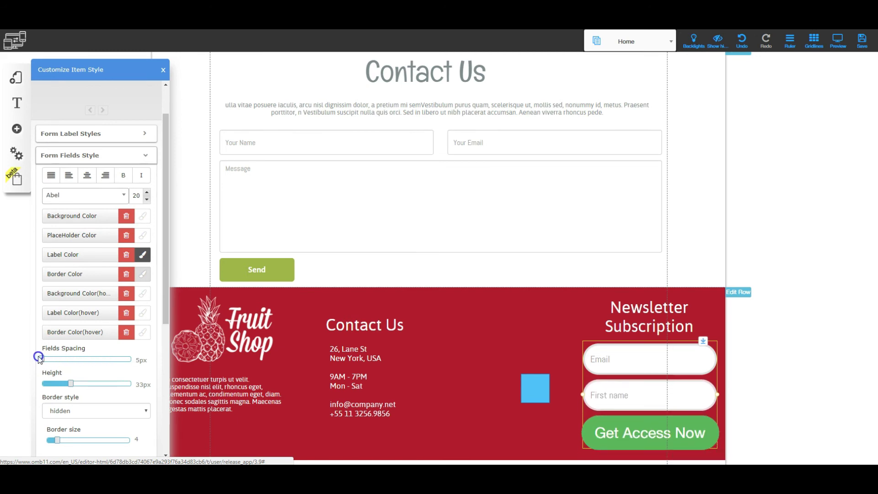
left_click_drag(72, 386, 77, 383)
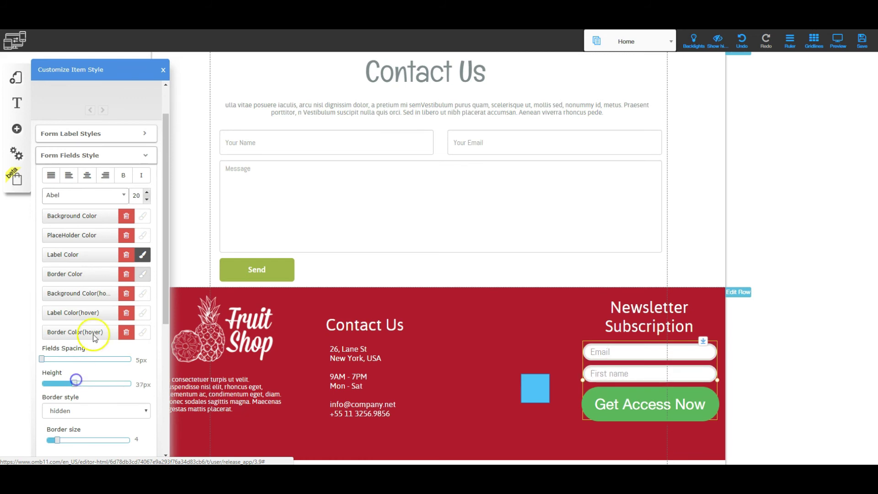
scroll(95, 337, "down", 2)
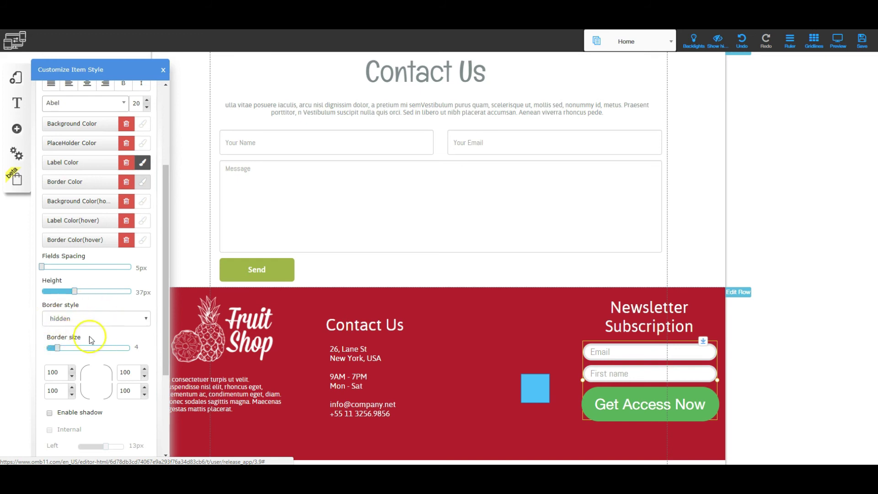
scroll(80, 359, "down", 3)
scroll(82, 359, "down", 1)
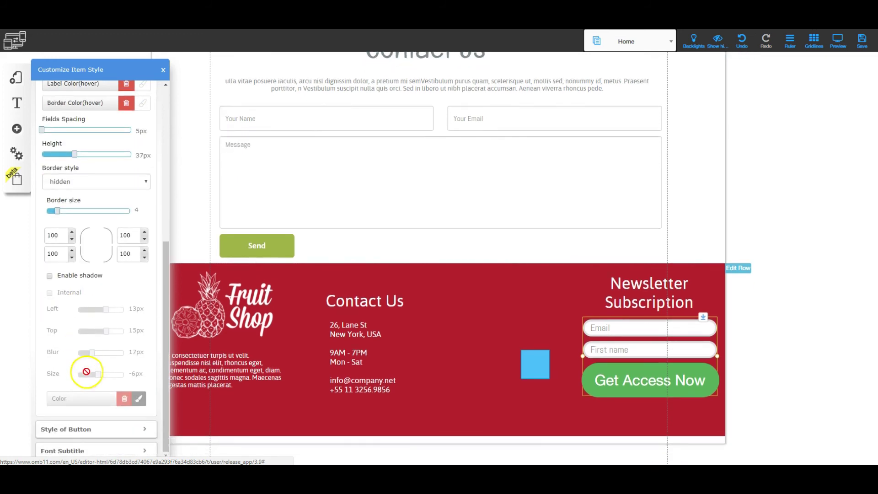
Expand the Style of Button options for the form.
left_click(125, 429)
scroll(102, 231, "down", 1)
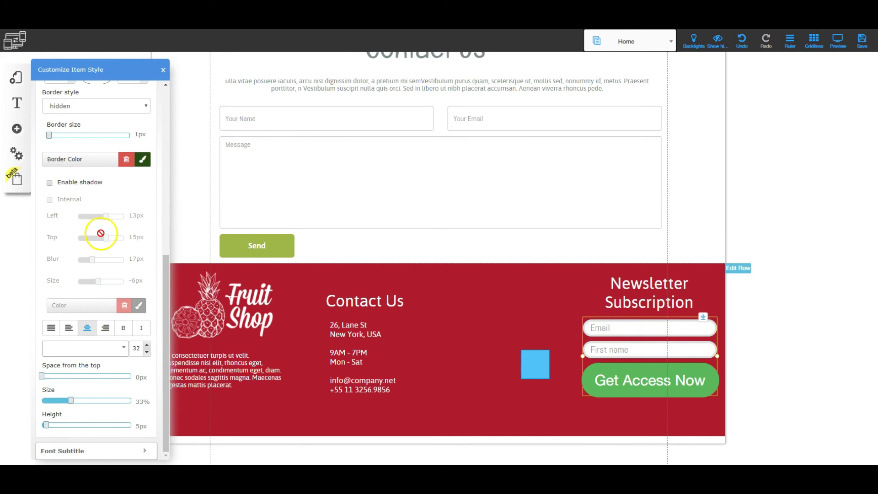
scroll(97, 163, "up", 1)
scroll(97, 166, "up", 4)
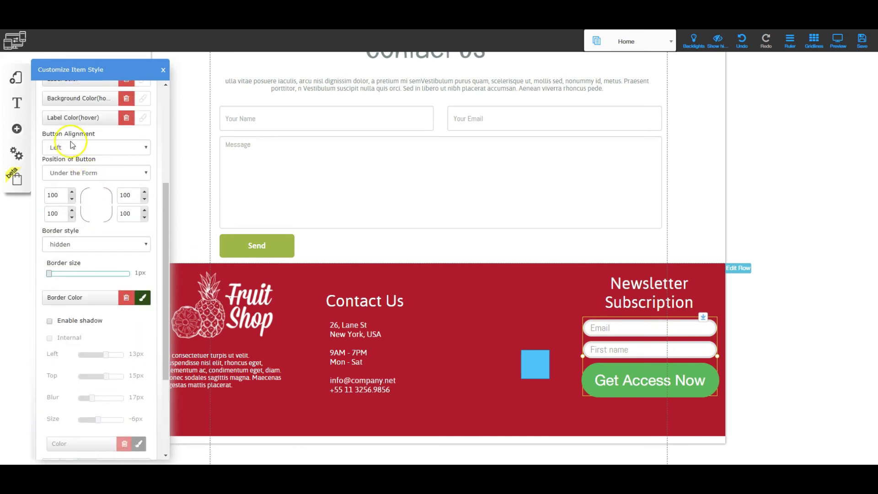
scroll(87, 179, "up", 1)
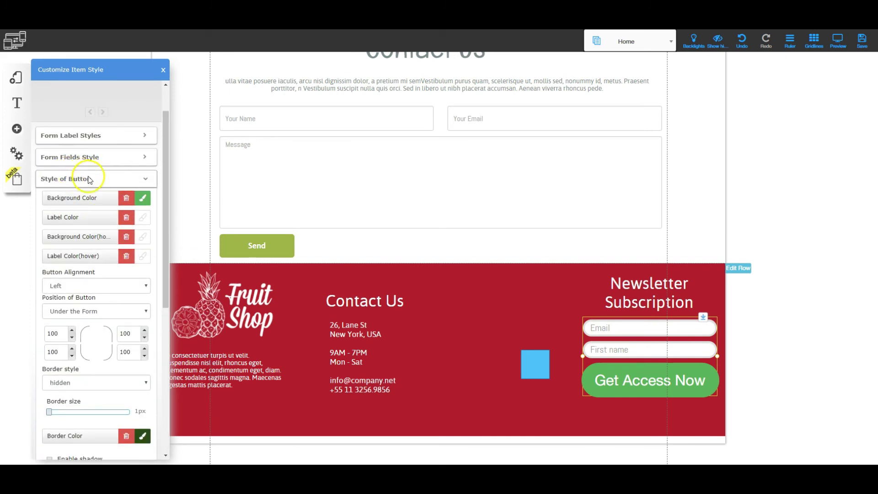
Give the Get Access Now button a dark green background.
left_click(142, 197)
left_click(227, 180)
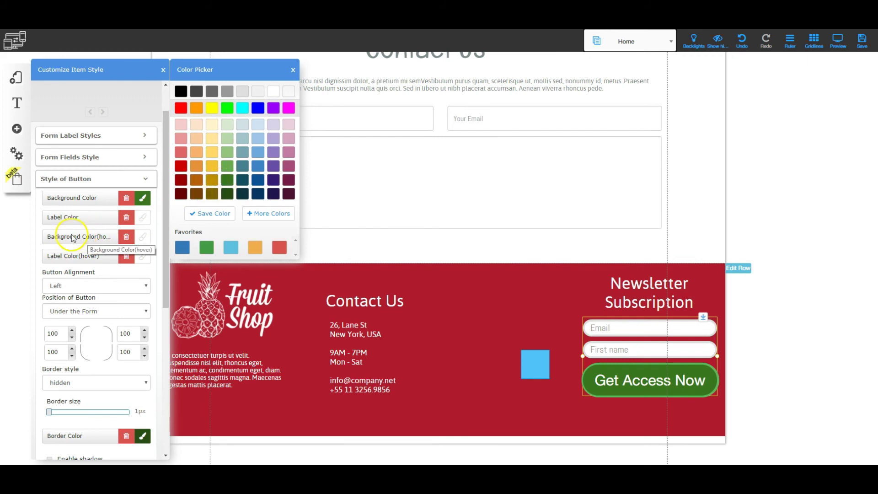
scroll(109, 361, "down", 2)
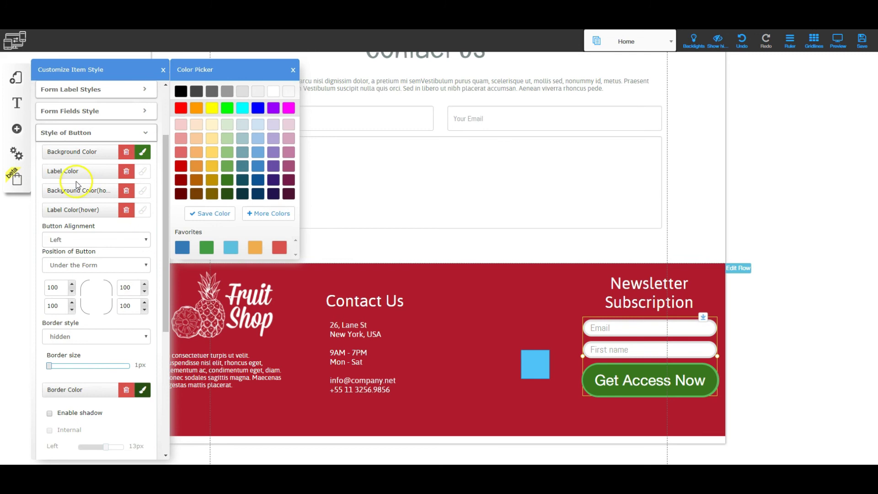
scroll(86, 311, "down", 4)
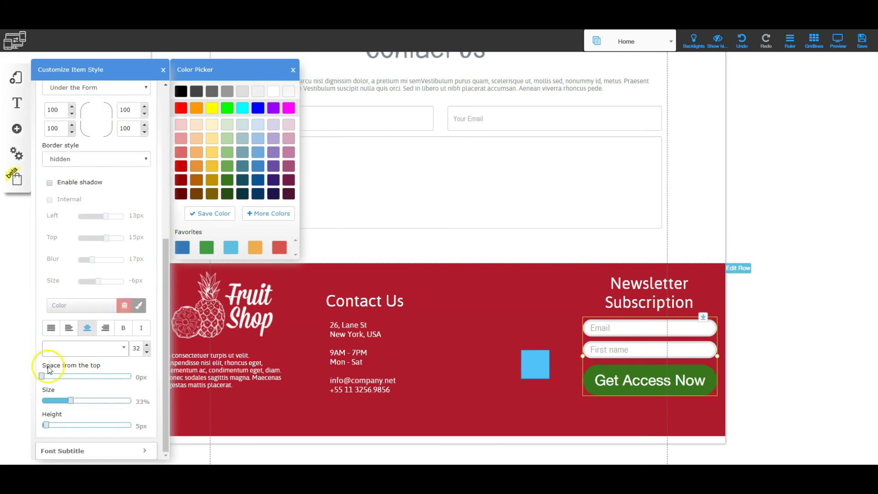
Stretch the button to 100% of the form width under the fields.
left_click_drag(44, 376, 117, 379)
left_click_drag(63, 381, 138, 403)
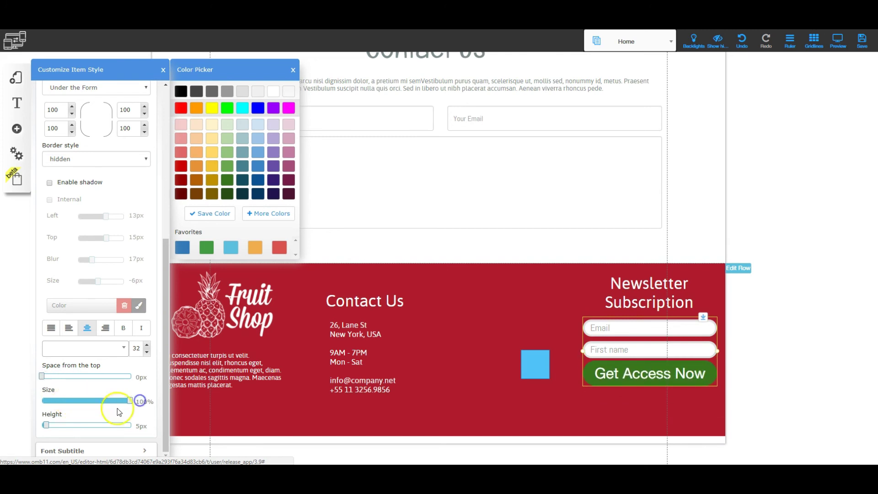
mouse_move(47, 427)
left_mouse_down()
mouse_move(63, 427)
mouse_move(41, 427)
left_mouse_up()
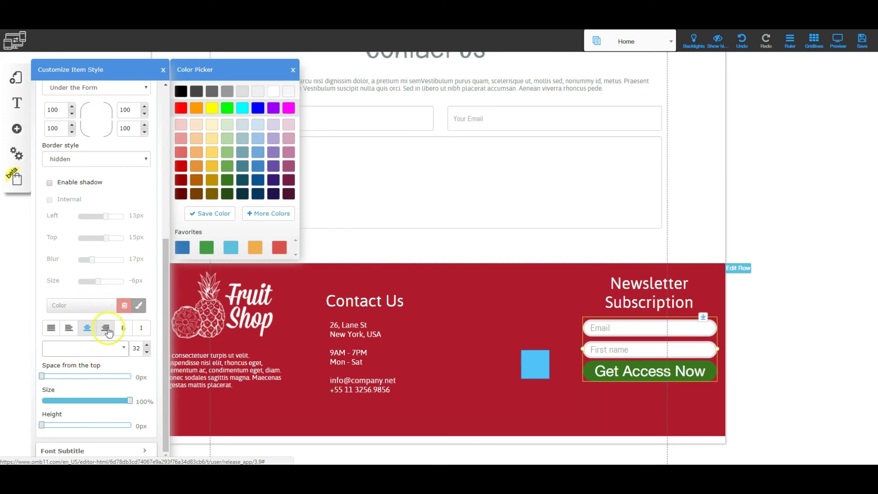
scroll(105, 253, "up", 3)
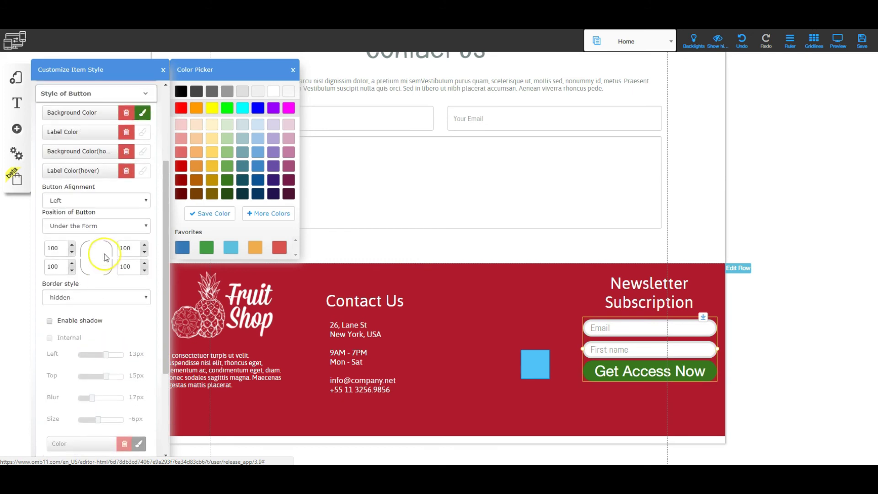
scroll(104, 257, "up", 2)
scroll(109, 270, "down", 5)
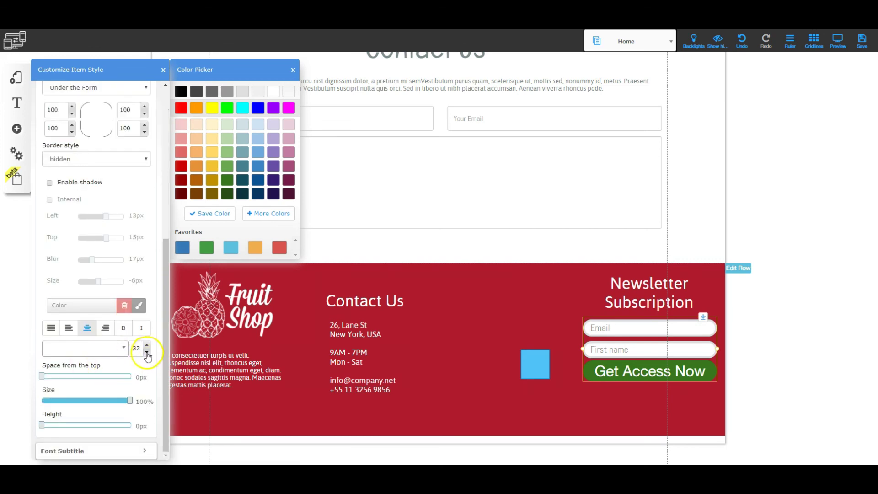
Reduce the button's font size to 27 and close the style panel.
left_click(146, 354)
left_click(146, 354)
left_click(147, 354)
left_click(146, 354)
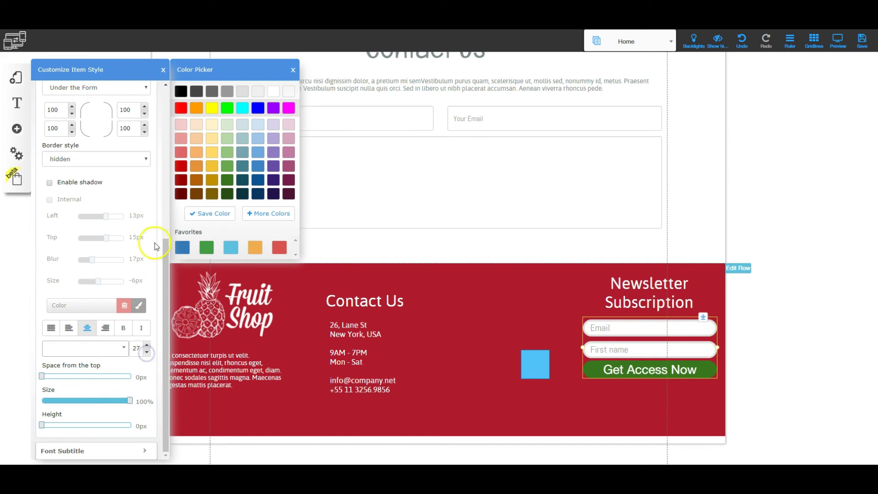
left_click(163, 68)
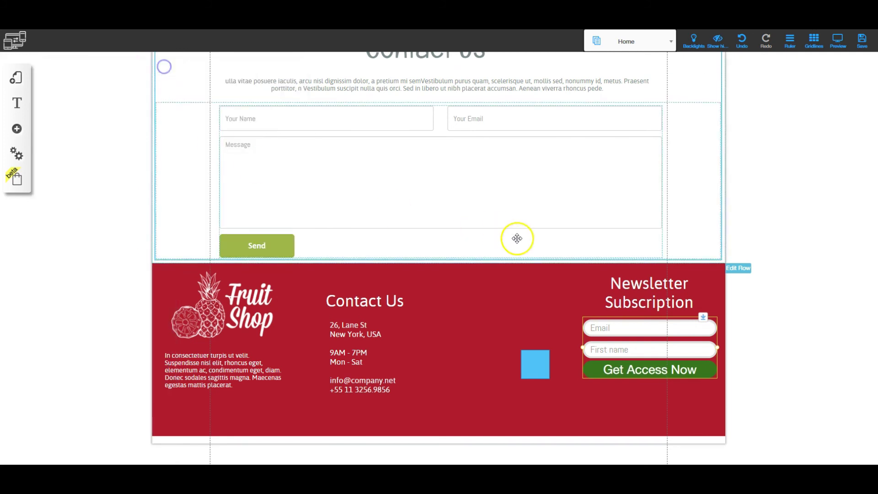
Open the newsletter form's Button settings and select the 'Get Access Now' text for replacement.
left_click(653, 375)
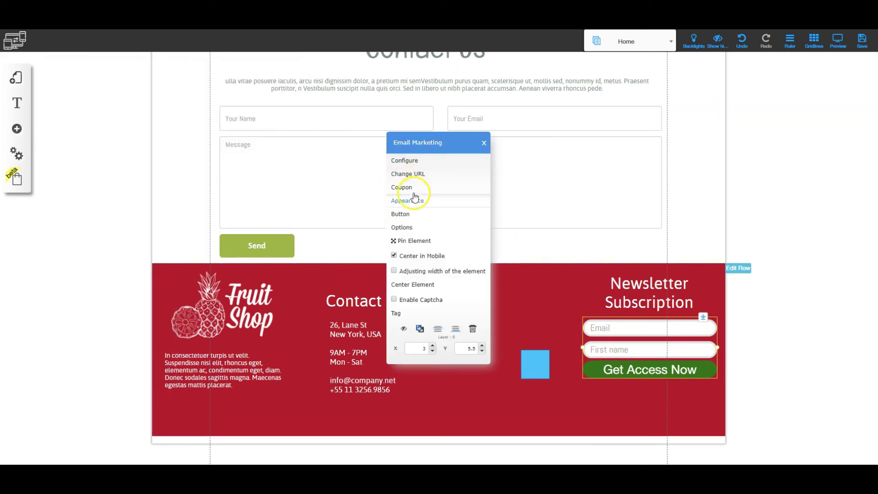
left_click(405, 215)
left_click_drag(435, 224, 362, 227)
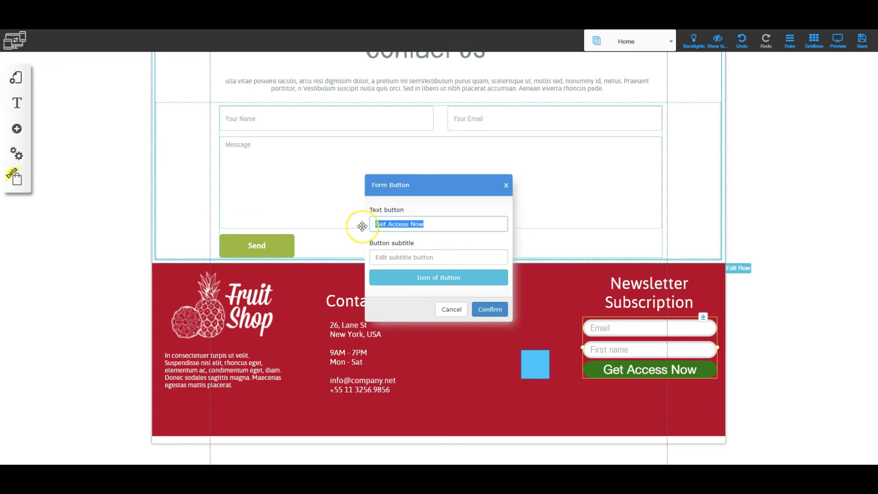